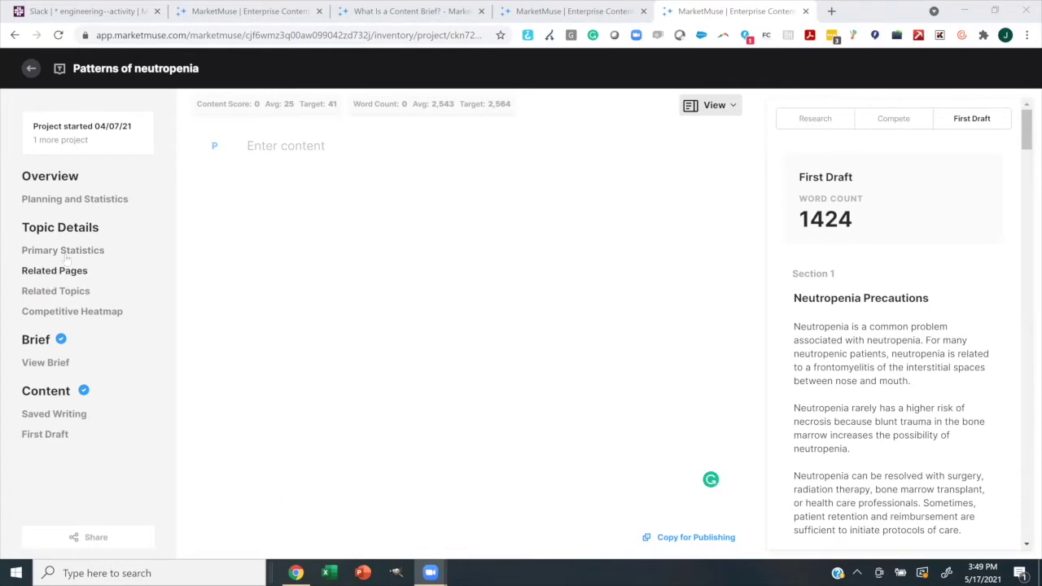
- Review the project's planning overview, primary topic statistics, related pages, related topics and competitive heatmap
{"action": "left_click", "coordinate": [64, 210]}
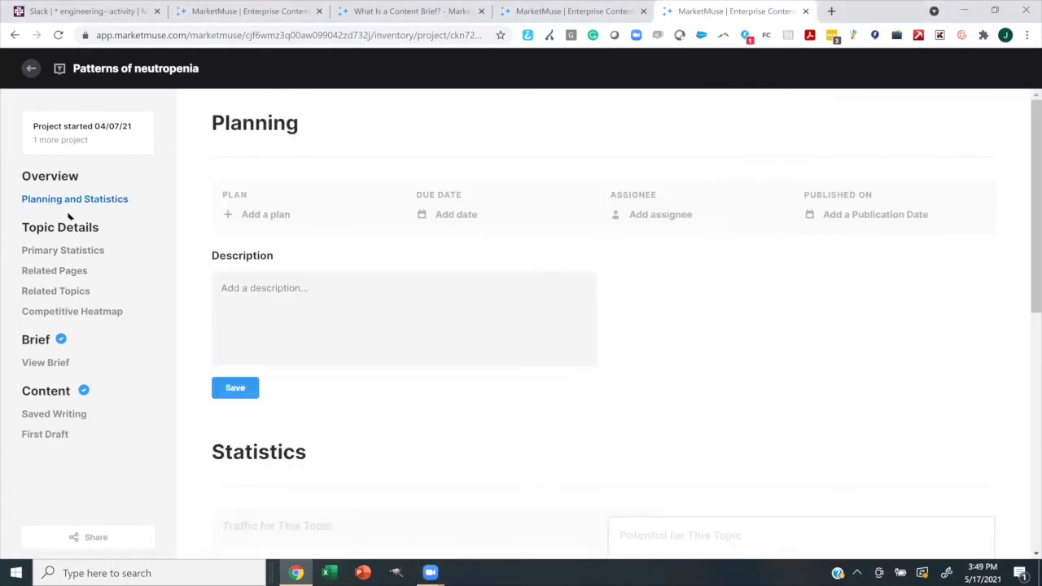
{"action": "left_click", "coordinate": [60, 251]}
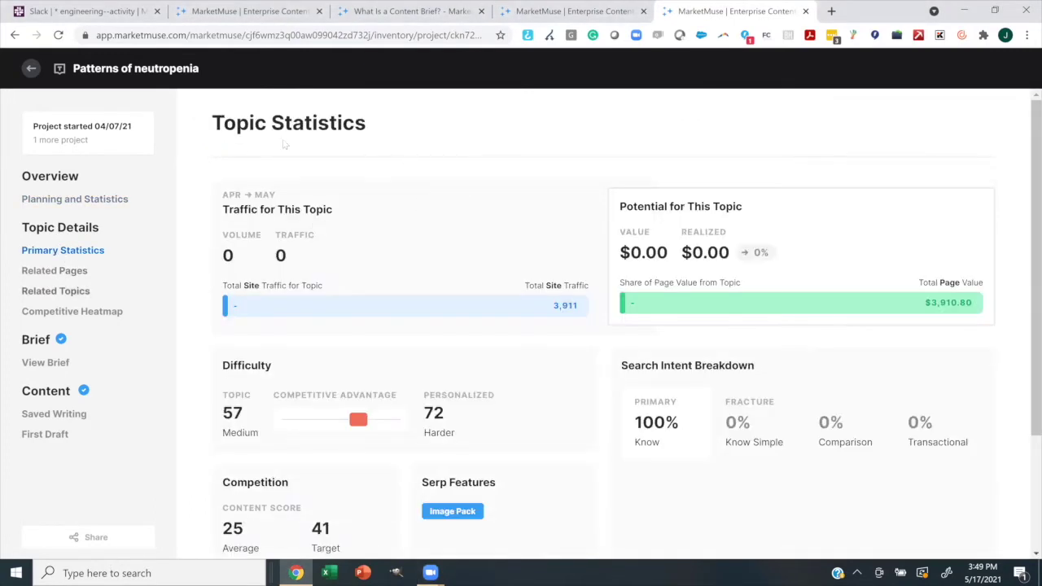
{"action": "left_click", "coordinate": [56, 273]}
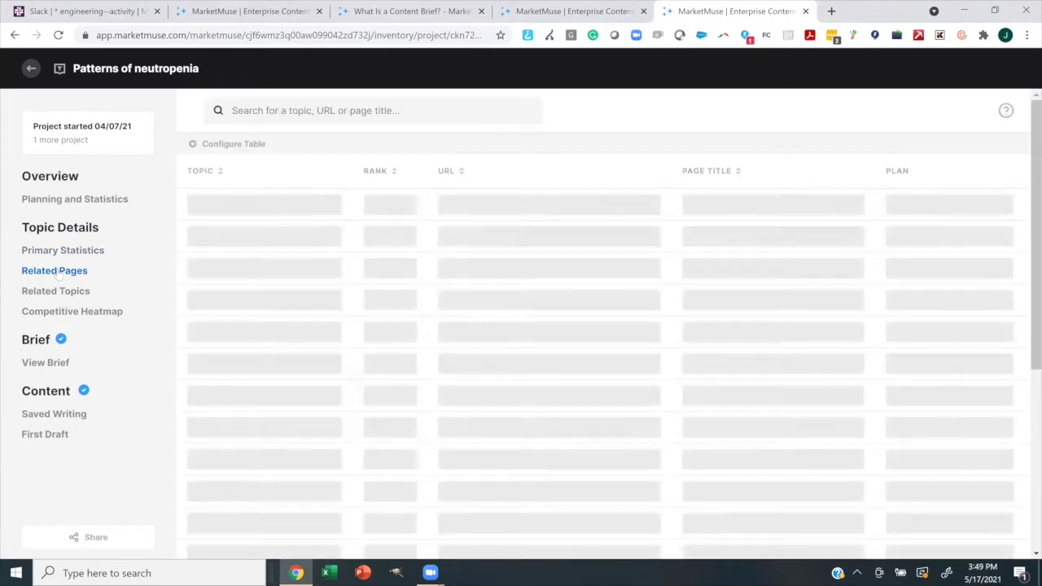
{"action": "left_click", "coordinate": [63, 312]}
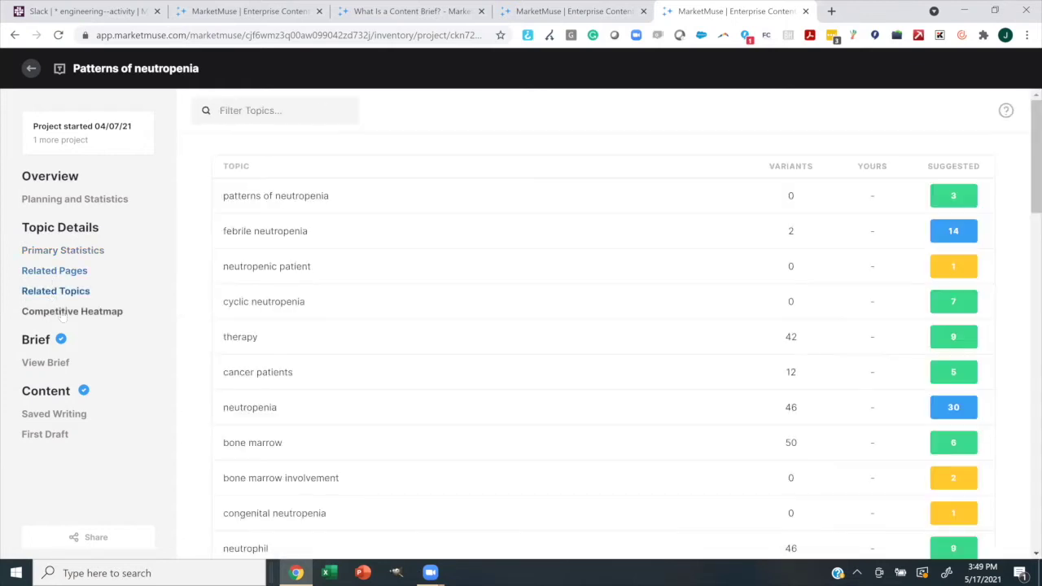
{"action": "left_click", "coordinate": [54, 293]}
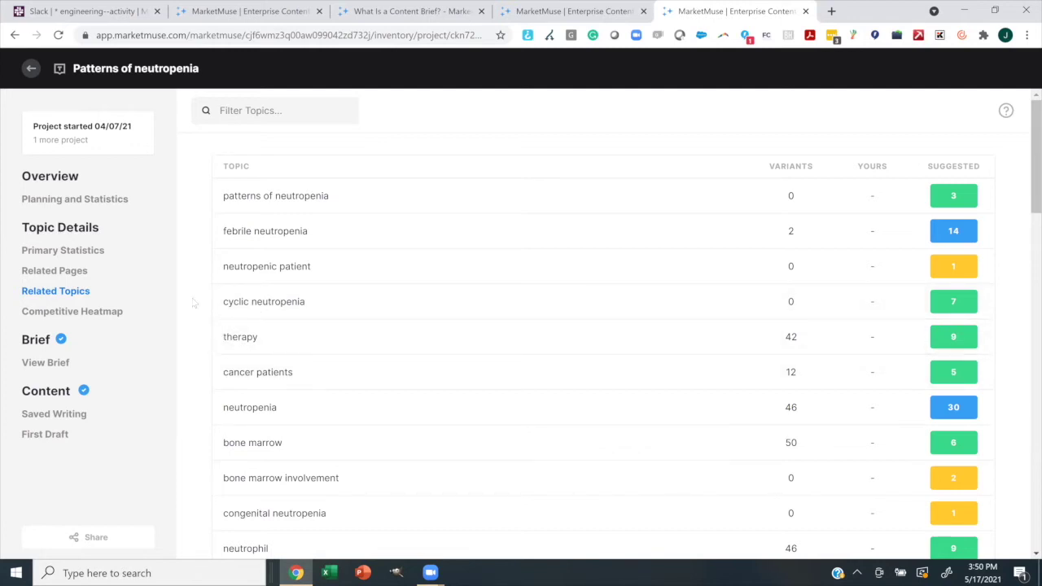
{"action": "left_click", "coordinate": [99, 314]}
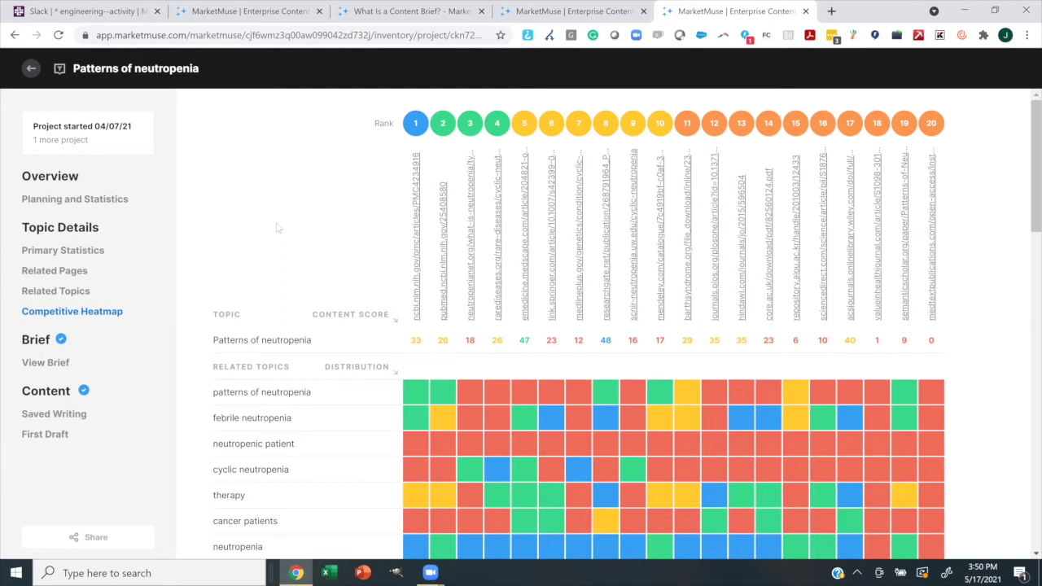
- Open the project's brief and examine the executive summary's target content score, suggested word count, titles, subheadings, subtopics and linking suggestions
{"action": "left_click", "coordinate": [46, 363]}
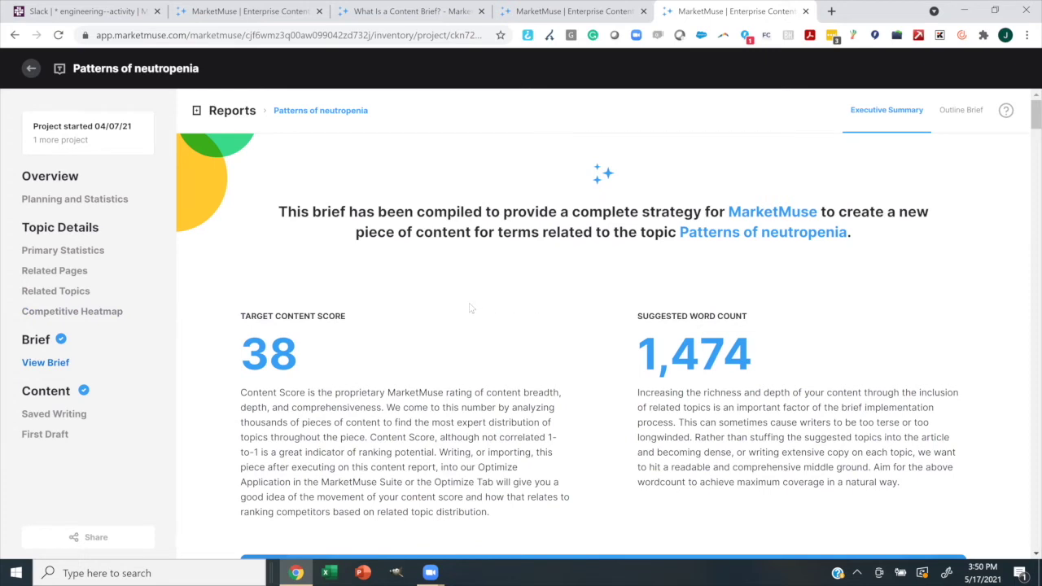
{"action": "double_click", "coordinate": [277, 359]}
{"action": "double_click", "coordinate": [704, 362]}
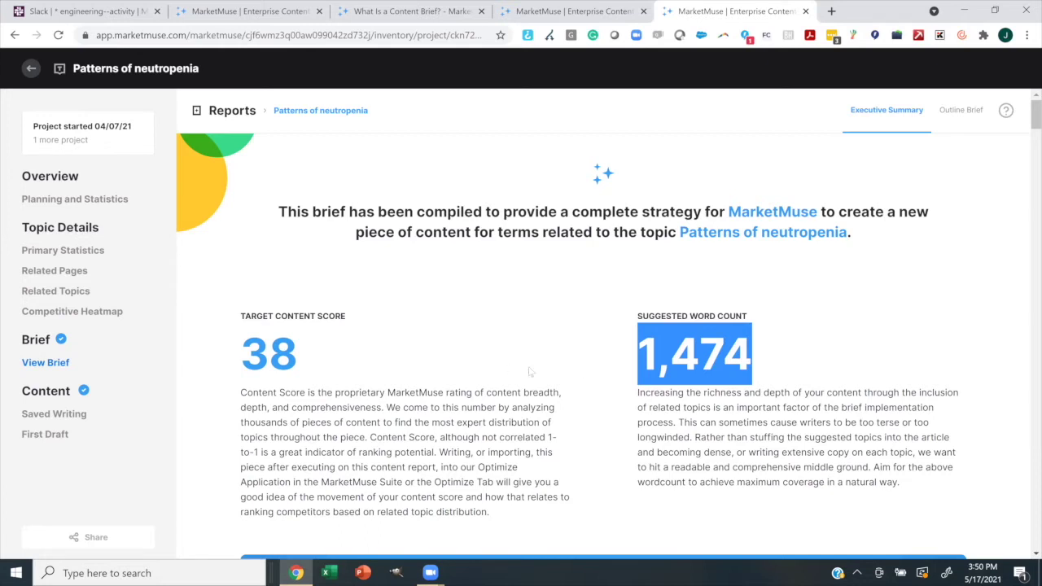
{"action": "scroll", "coordinate": [530, 372], "scroll_direction": "down", "scroll_amount": 10}
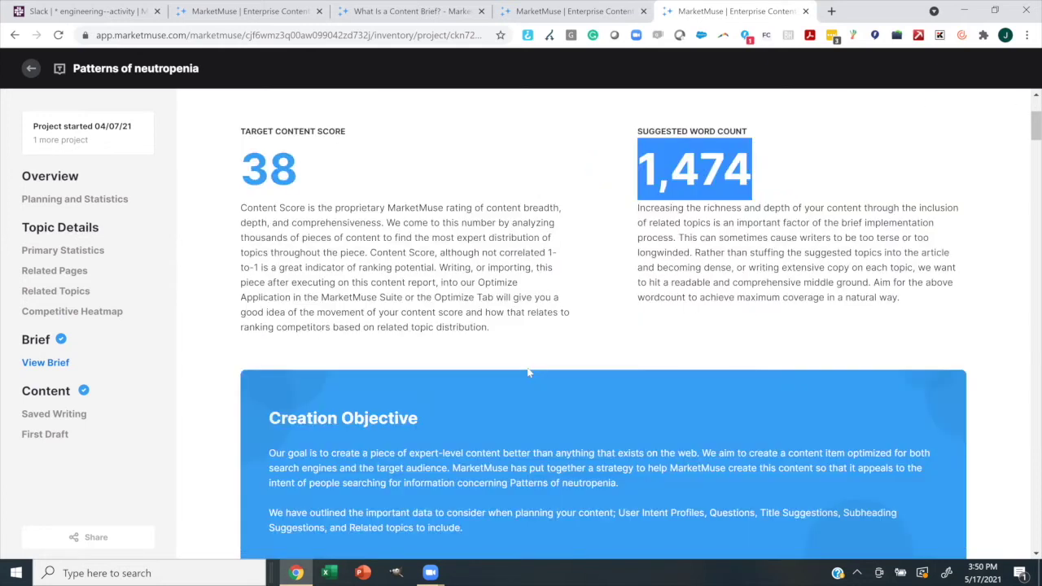
{"action": "scroll", "coordinate": [529, 373], "scroll_direction": "down", "scroll_amount": 10}
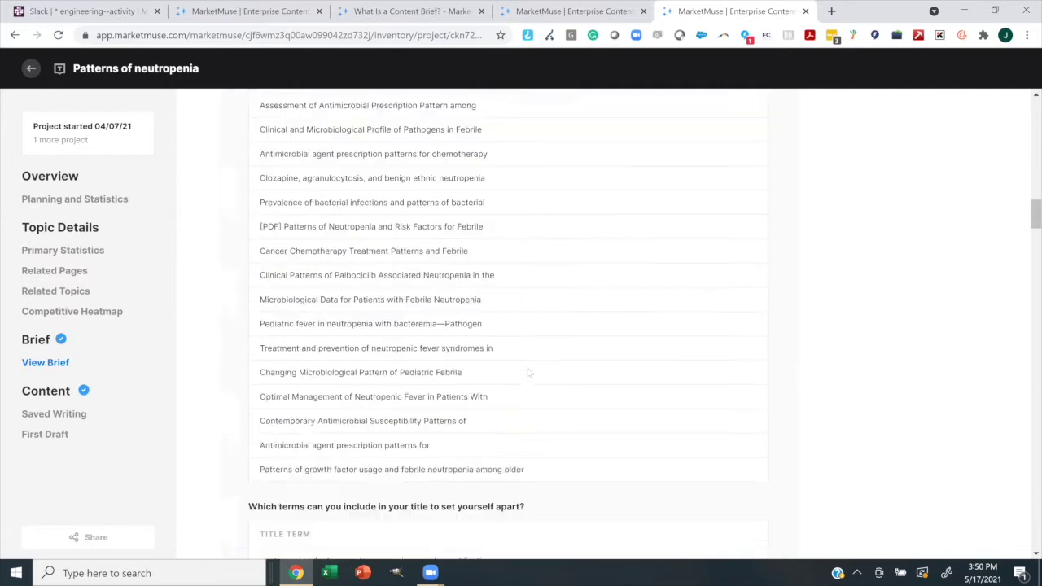
{"action": "scroll", "coordinate": [529, 372], "scroll_direction": "down", "scroll_amount": 15}
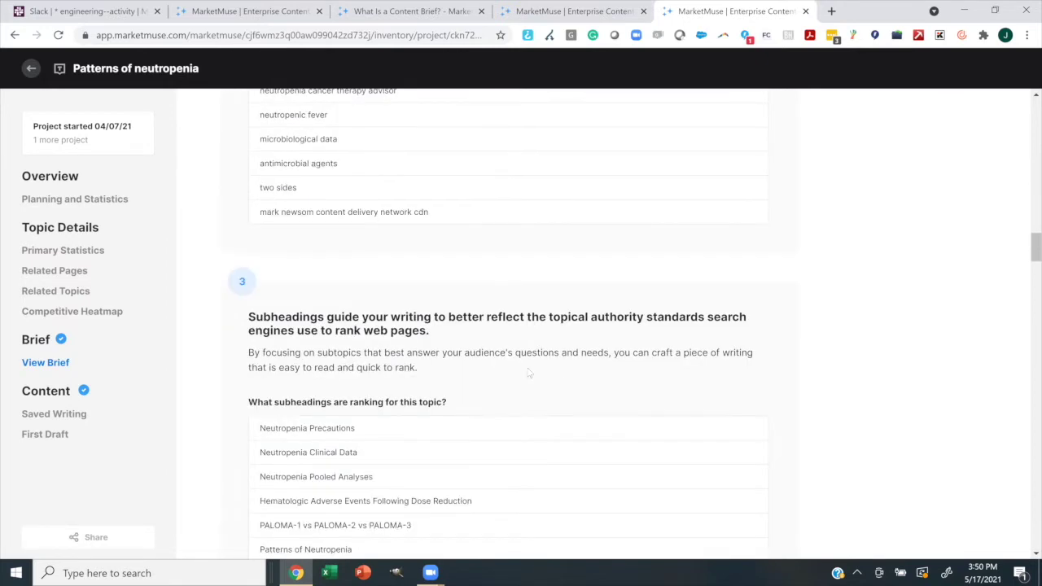
{"action": "scroll", "coordinate": [529, 374], "scroll_direction": "down", "scroll_amount": 15}
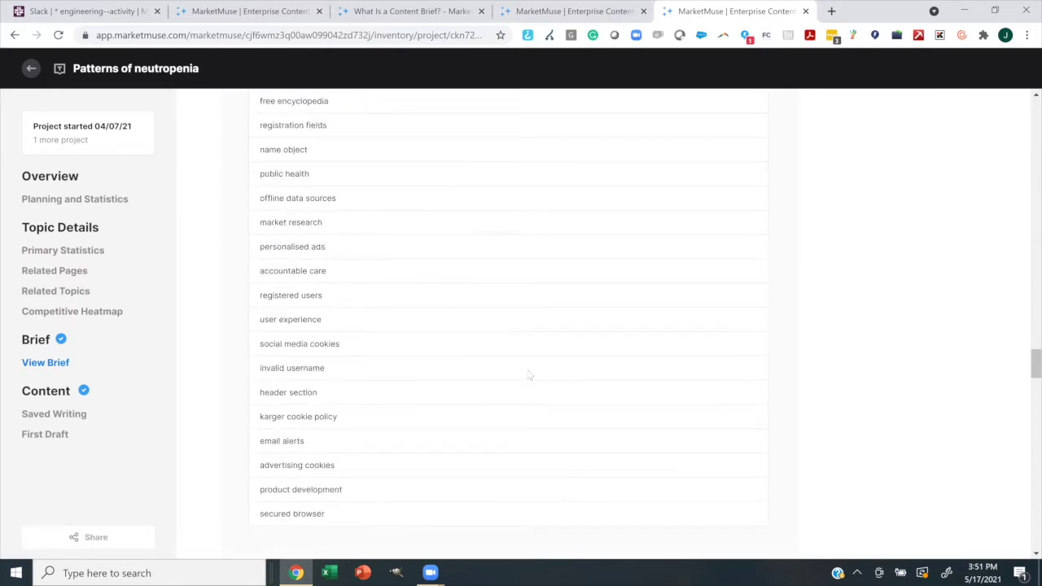
{"action": "scroll", "coordinate": [529, 374], "scroll_direction": "down", "scroll_amount": 15}
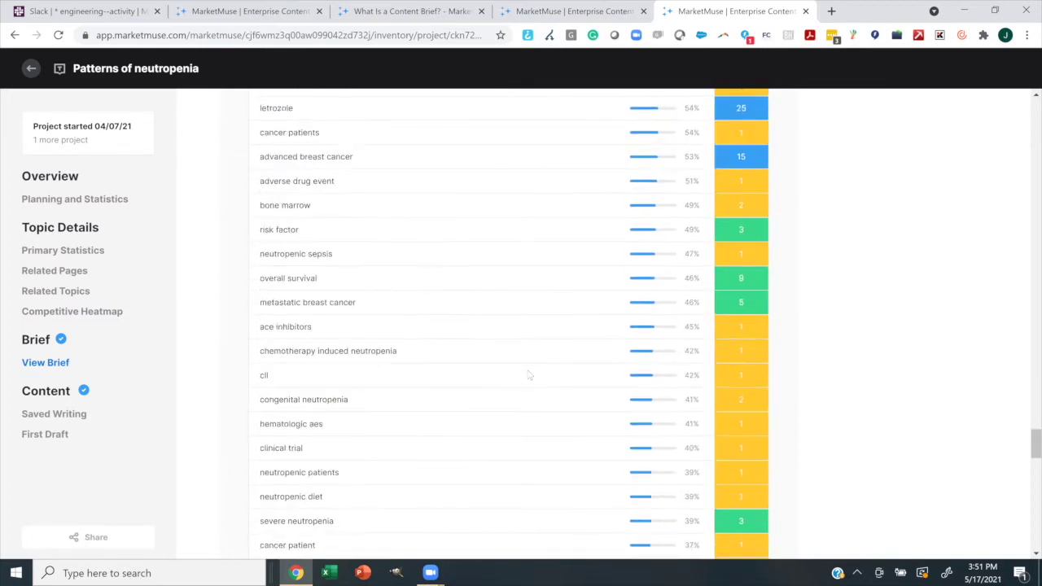
{"action": "scroll", "coordinate": [528, 379], "scroll_direction": "down", "scroll_amount": 8}
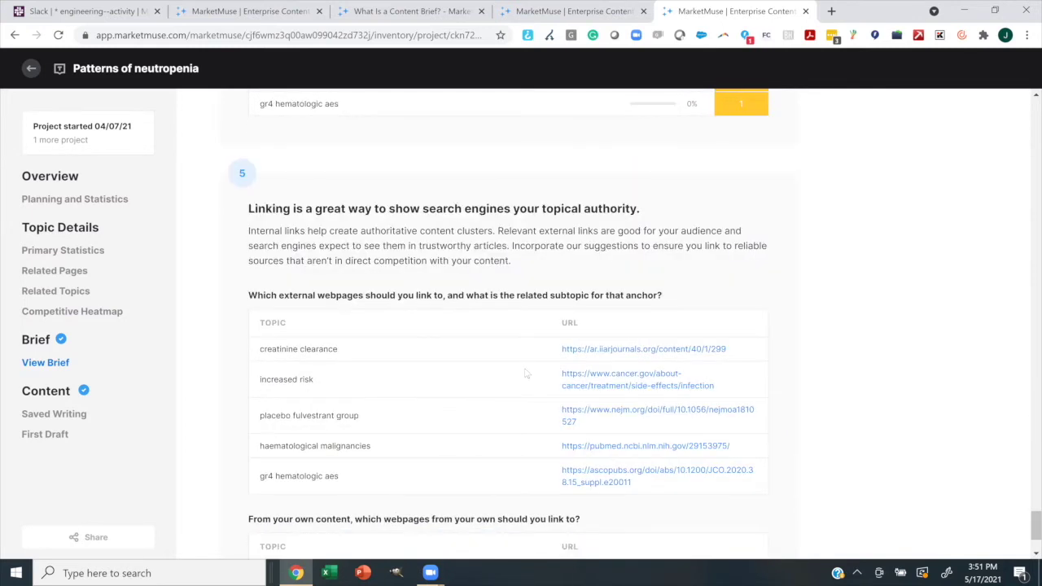
{"action": "scroll", "coordinate": [525, 376], "scroll_direction": "up", "scroll_amount": 12}
{"action": "scroll", "coordinate": [526, 374], "scroll_direction": "up", "scroll_amount": 15}
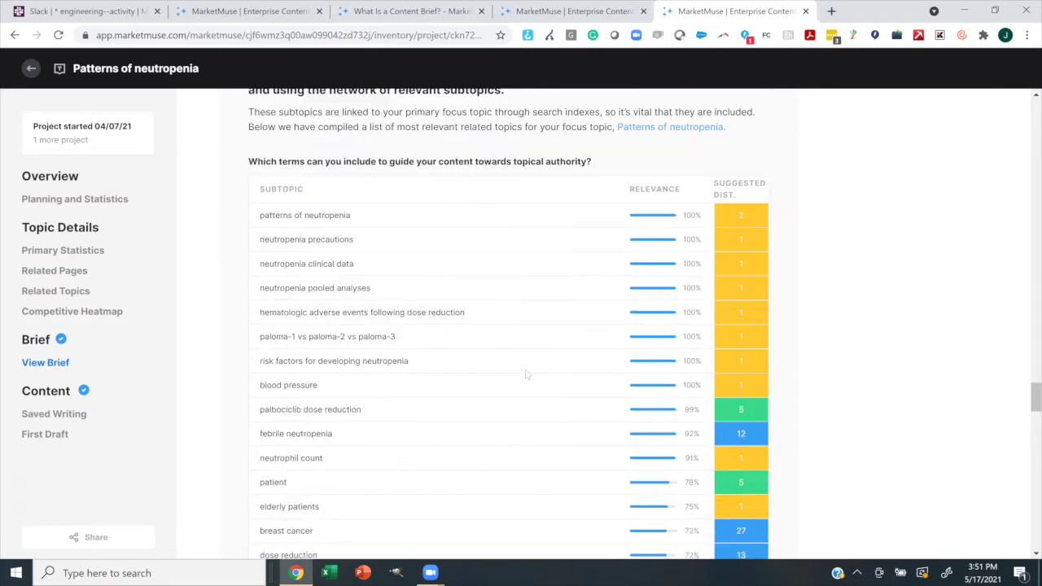
{"action": "left_click_drag", "start_coordinate": [1034, 350], "coordinate": [1025, 107]}
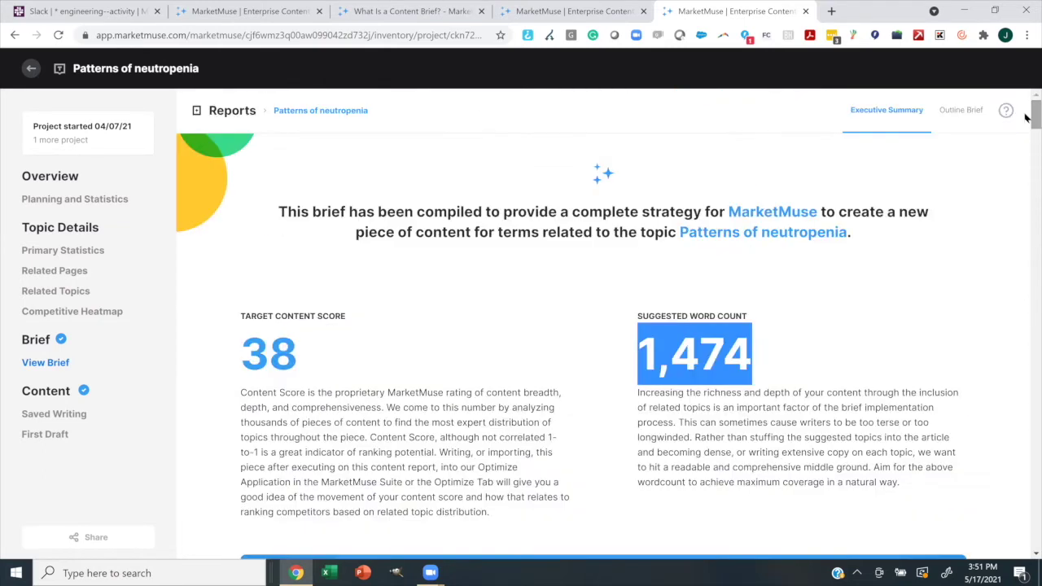
- Examine the Outline Brief section by section, including suggested subheadings, questions to answer, topics to mention and external links
{"action": "left_click", "coordinate": [960, 113]}
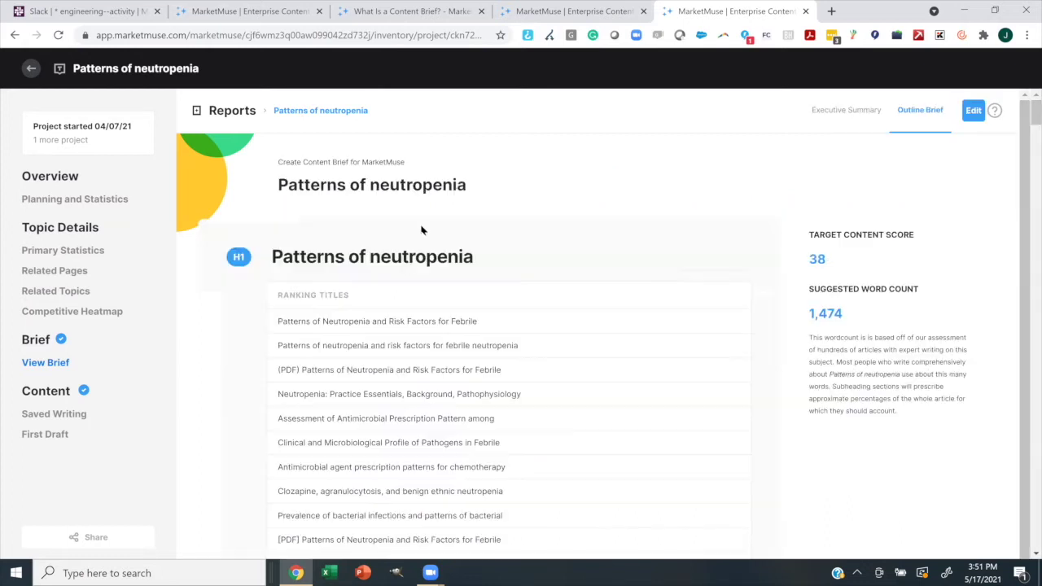
{"action": "scroll", "coordinate": [757, 423], "scroll_direction": "down", "scroll_amount": 15}
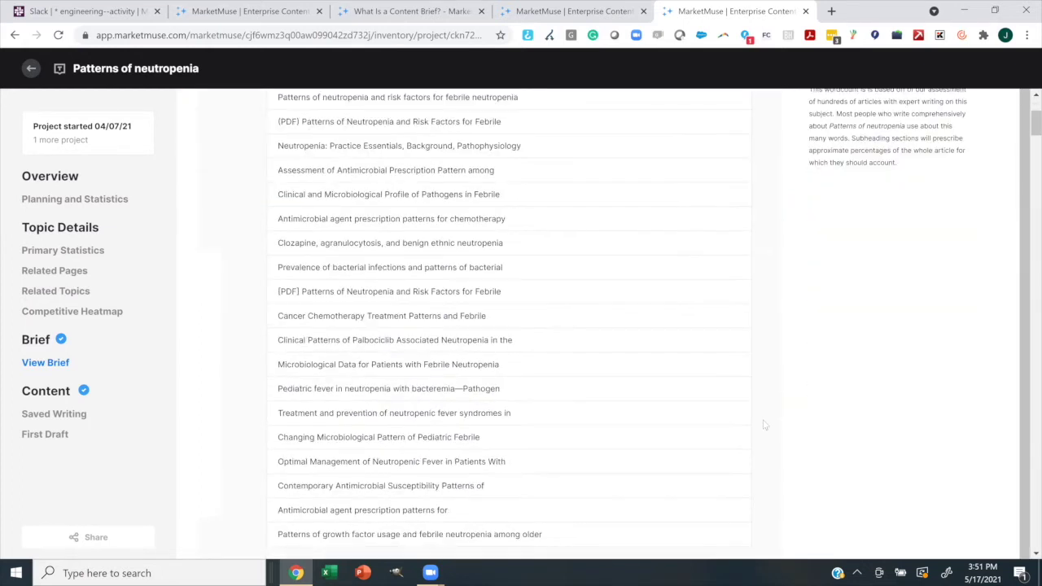
{"action": "scroll", "coordinate": [757, 424], "scroll_direction": "down", "scroll_amount": 20}
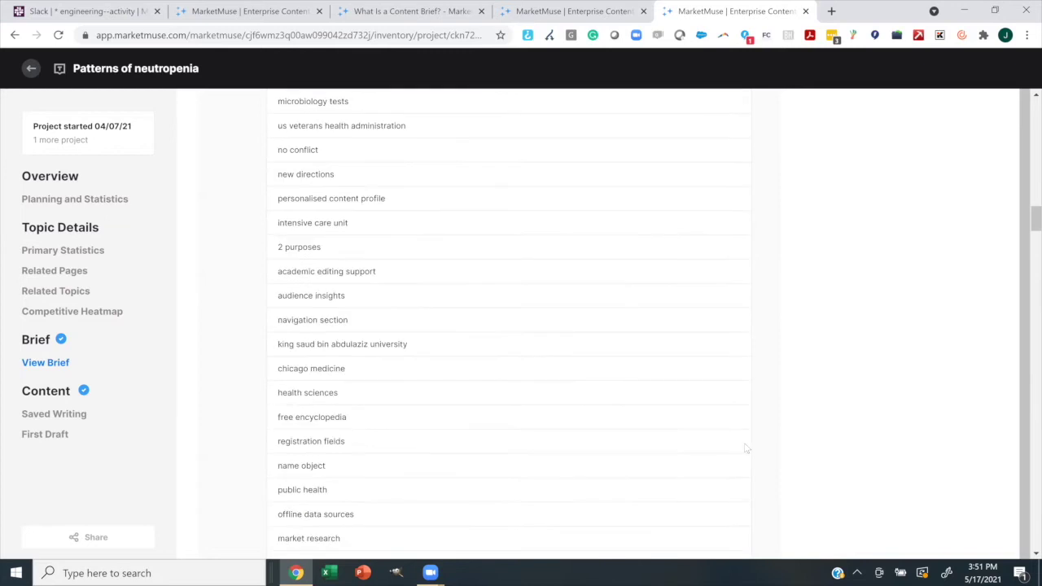
{"action": "scroll", "coordinate": [744, 447], "scroll_direction": "down", "scroll_amount": 7}
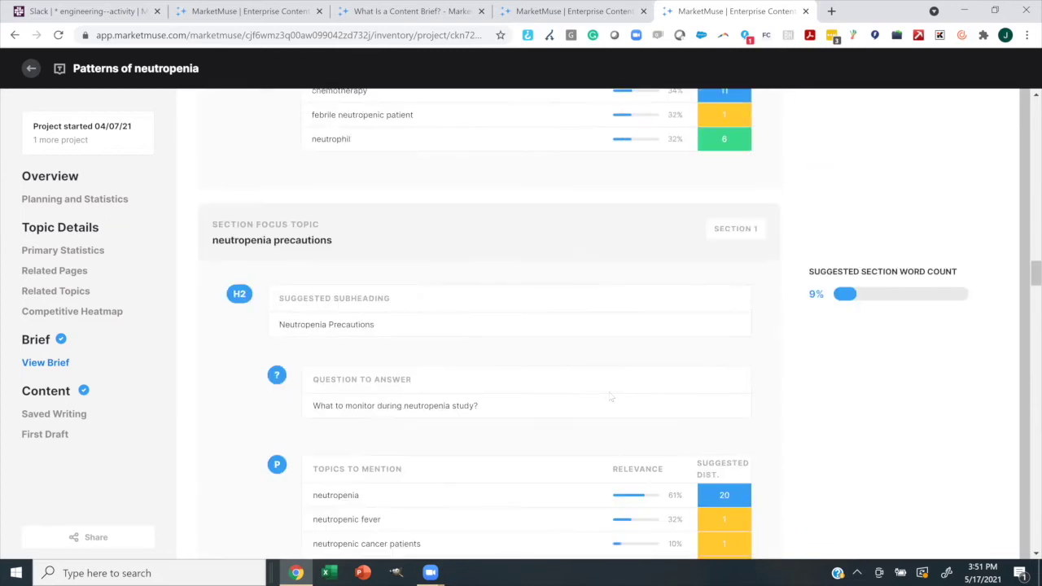
{"action": "scroll", "coordinate": [501, 337], "scroll_direction": "down", "scroll_amount": 9}
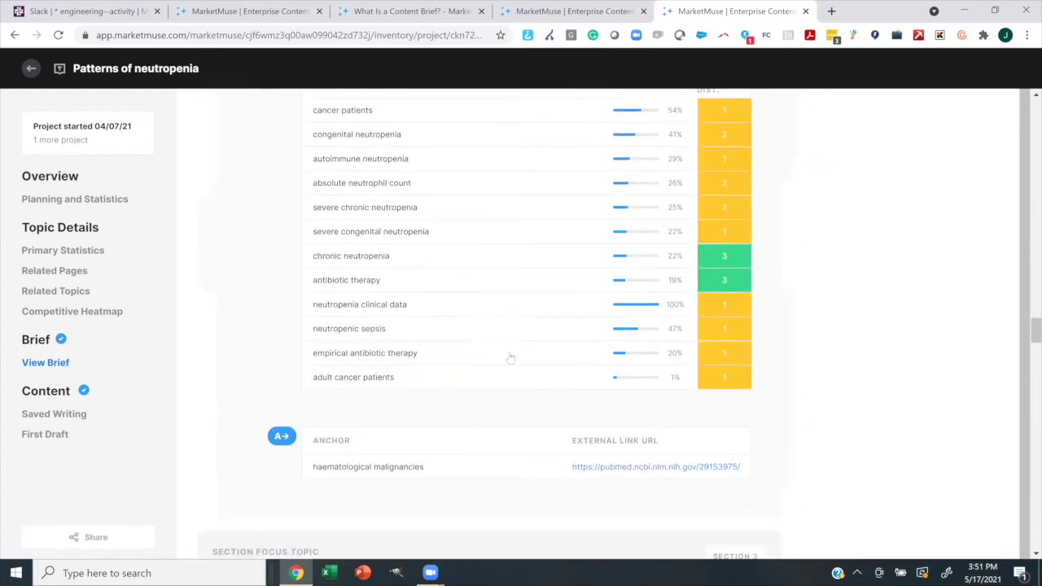
{"action": "scroll", "coordinate": [482, 232], "scroll_direction": "down", "scroll_amount": 8}
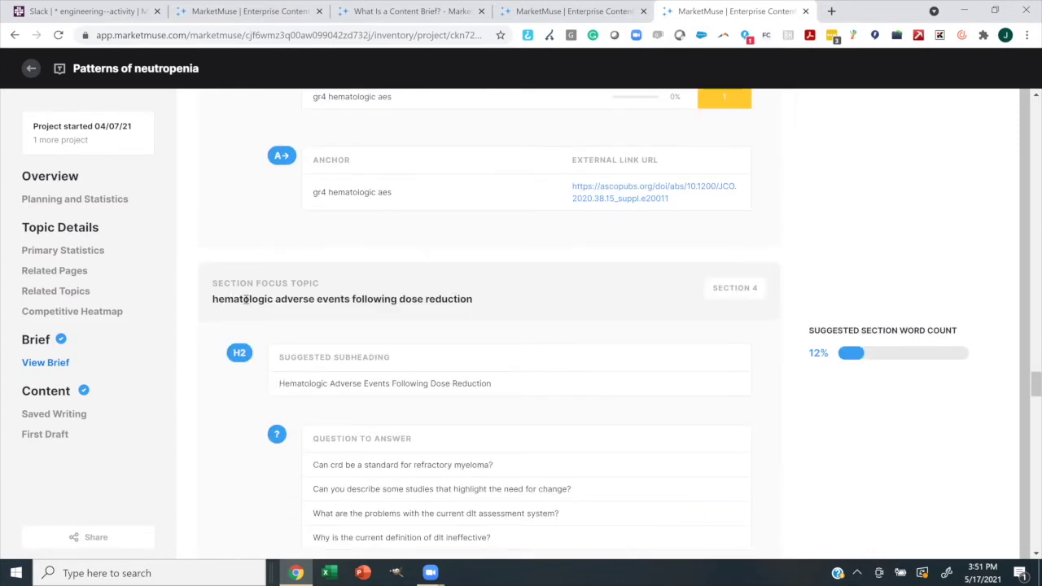
{"action": "scroll", "coordinate": [516, 322], "scroll_direction": "down", "scroll_amount": 1}
{"action": "scroll", "coordinate": [516, 323], "scroll_direction": "down", "scroll_amount": 10}
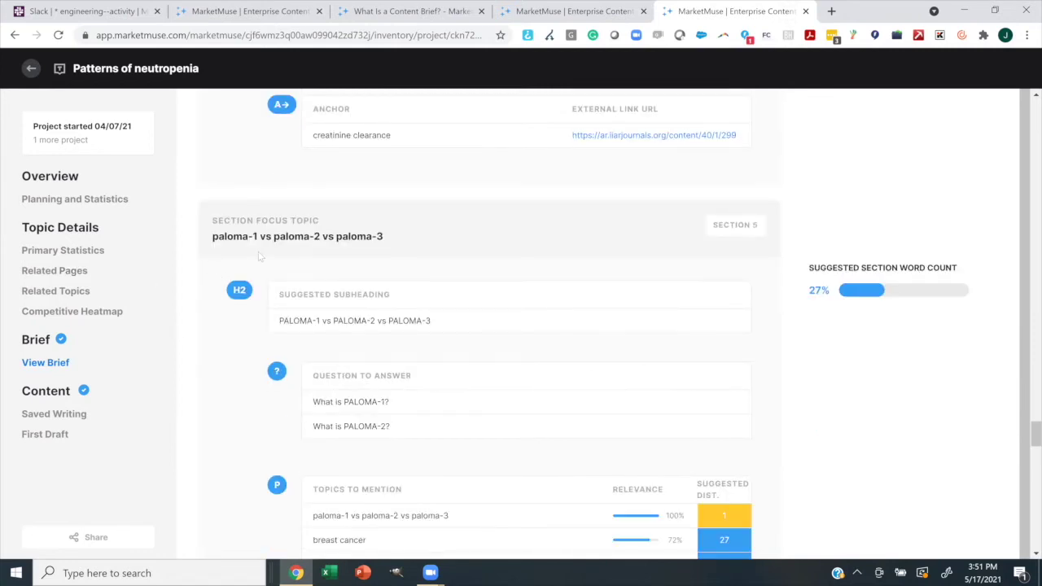
{"action": "scroll", "coordinate": [267, 257], "scroll_direction": "down", "scroll_amount": 6}
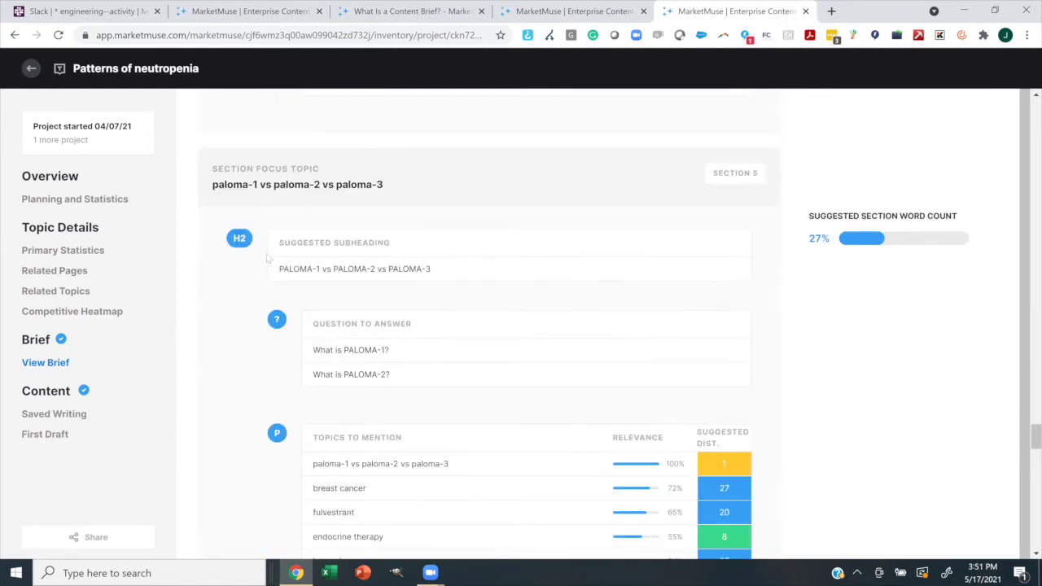
{"action": "scroll", "coordinate": [220, 259], "scroll_direction": "down", "scroll_amount": 4}
{"action": "scroll", "coordinate": [220, 259], "scroll_direction": "up", "scroll_amount": 2}
{"action": "scroll", "coordinate": [220, 258], "scroll_direction": "down", "scroll_amount": 5}
{"action": "scroll", "coordinate": [220, 259], "scroll_direction": "down", "scroll_amount": 8}
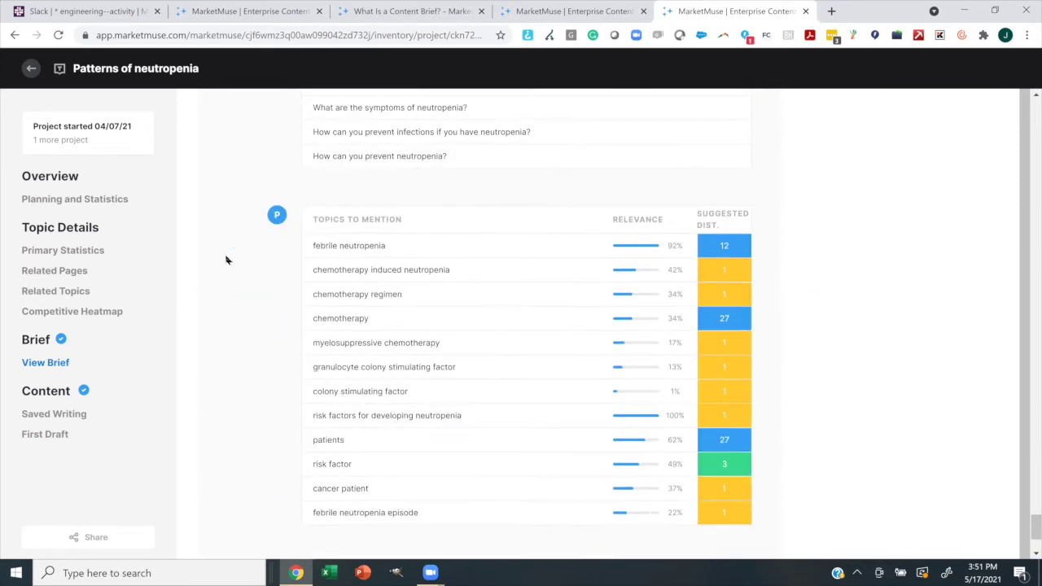
{"action": "scroll", "coordinate": [226, 258], "scroll_direction": "up", "scroll_amount": 4}
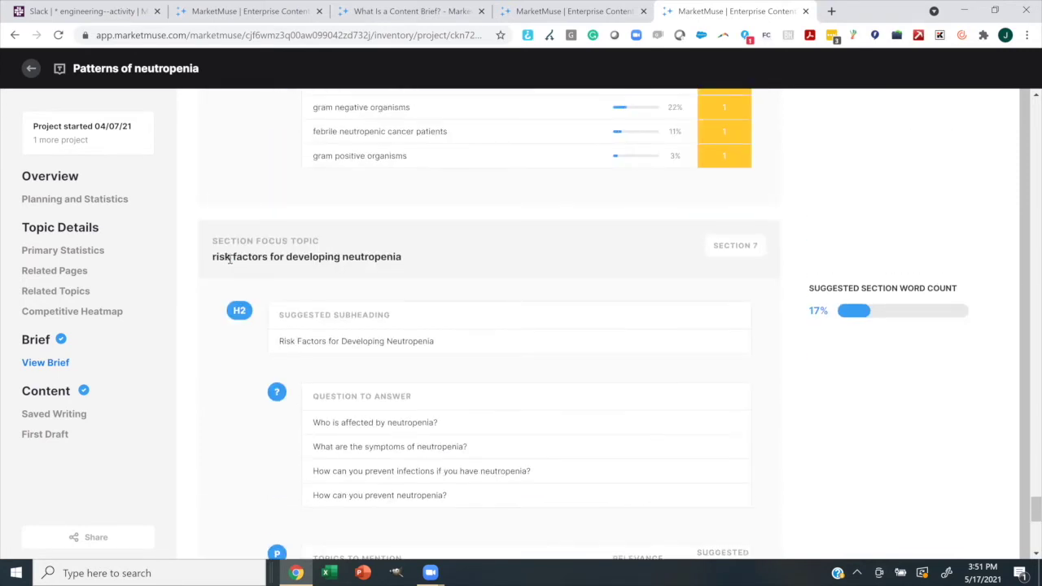
- Import Section 1, Neutropenia Precautions, from the First Draft into the content editor
{"action": "left_click", "coordinate": [38, 436]}
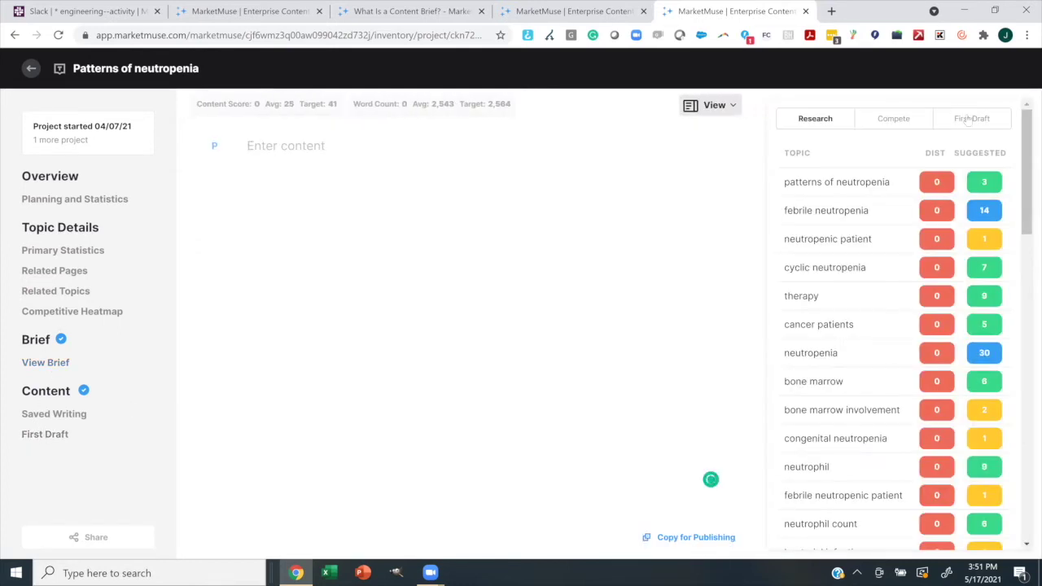
{"action": "left_click", "coordinate": [965, 121]}
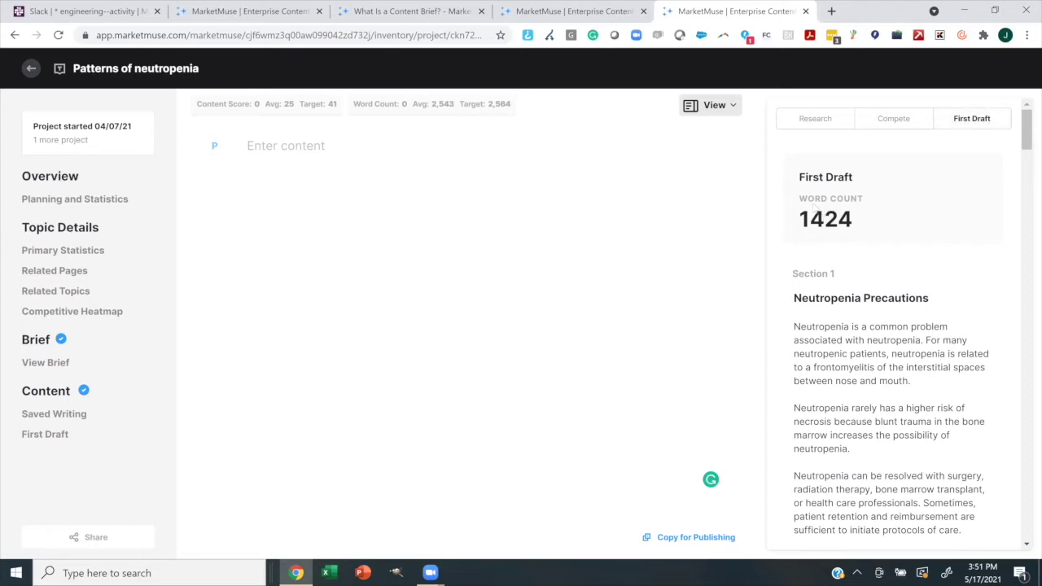
{"action": "mouse_move", "coordinate": [794, 268]}
{"action": "mouse_move", "coordinate": [857, 390]}
{"action": "scroll", "coordinate": [788, 246], "scroll_direction": "down", "scroll_amount": 2}
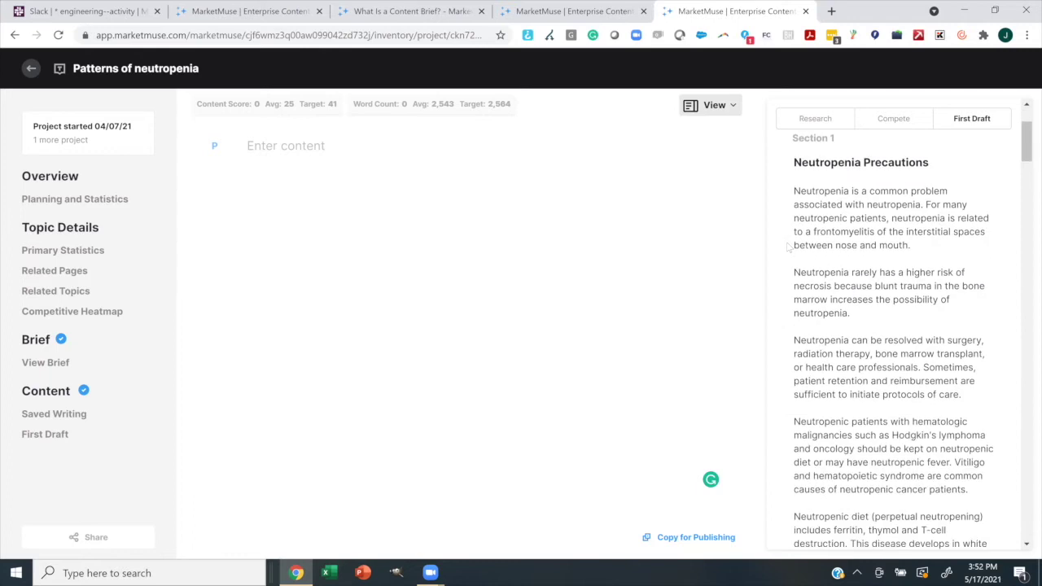
{"action": "scroll", "coordinate": [788, 247], "scroll_direction": "up", "scroll_amount": 2}
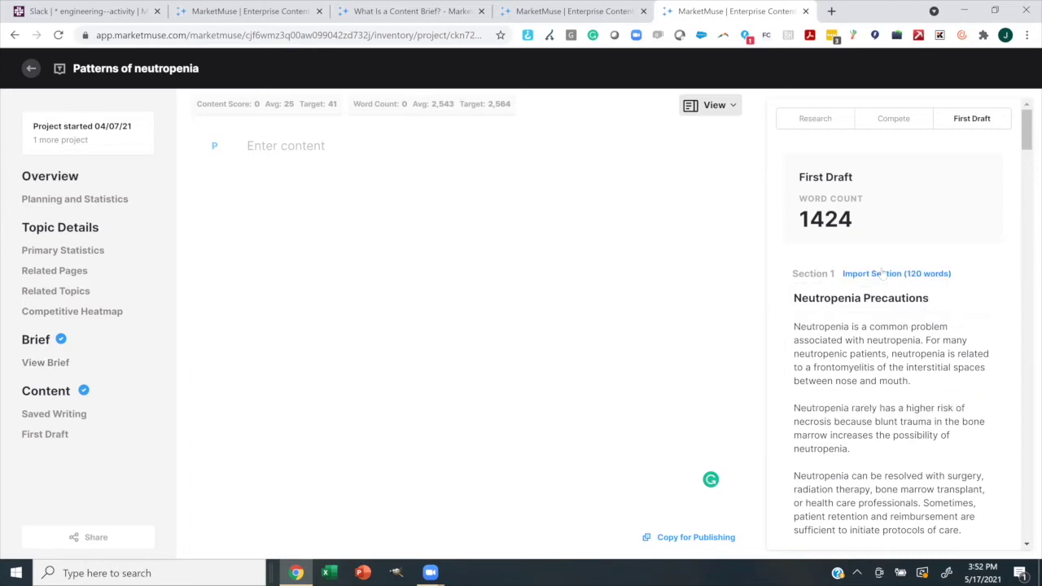
{"action": "left_click", "coordinate": [882, 274]}
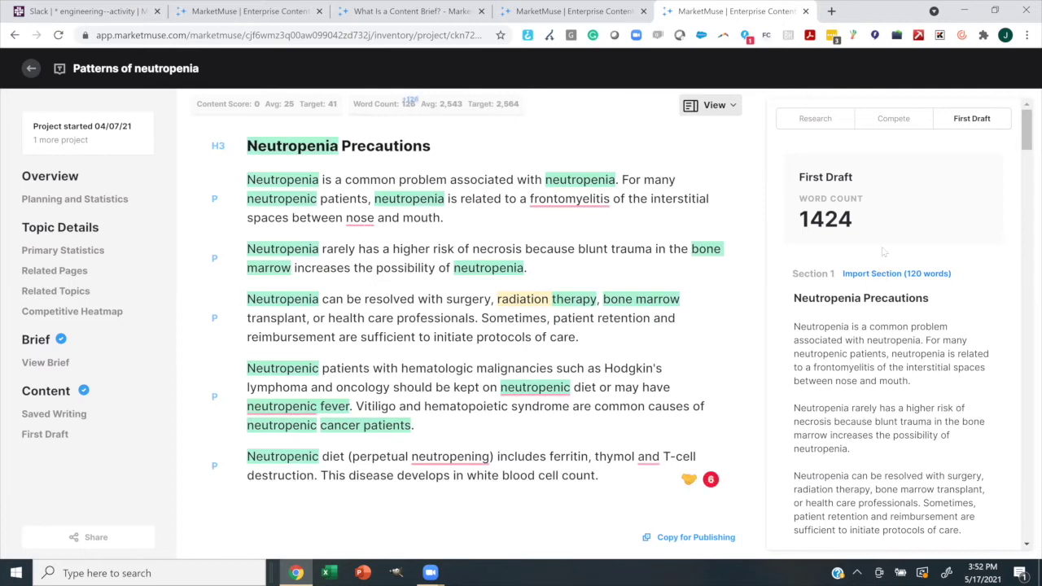
- Using the suggested research topics, extend the second paragraph's ending with "and is important for cyclic neutropenia"
{"action": "left_click", "coordinate": [893, 119]}
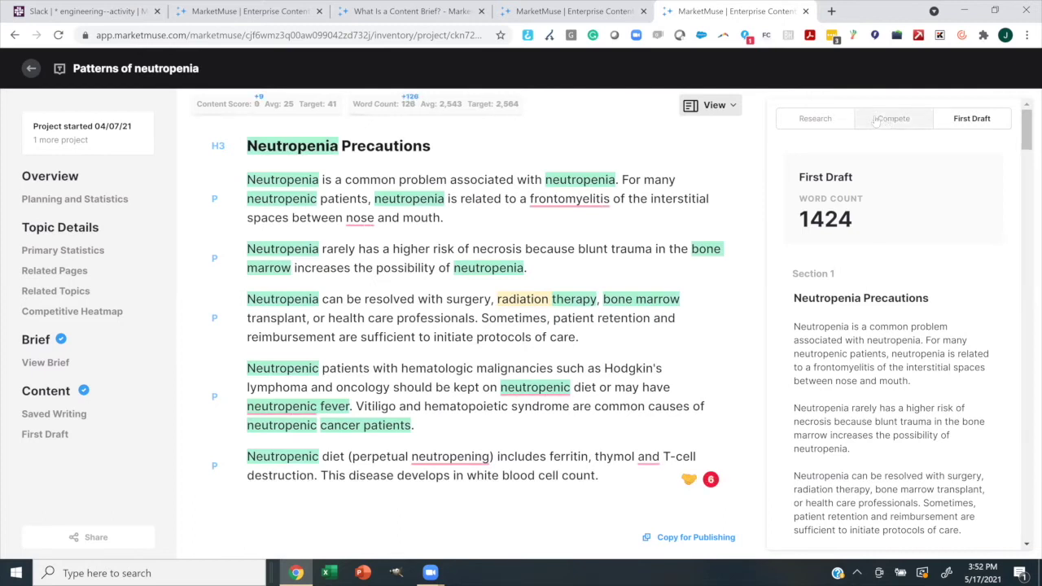
{"action": "left_click", "coordinate": [805, 120]}
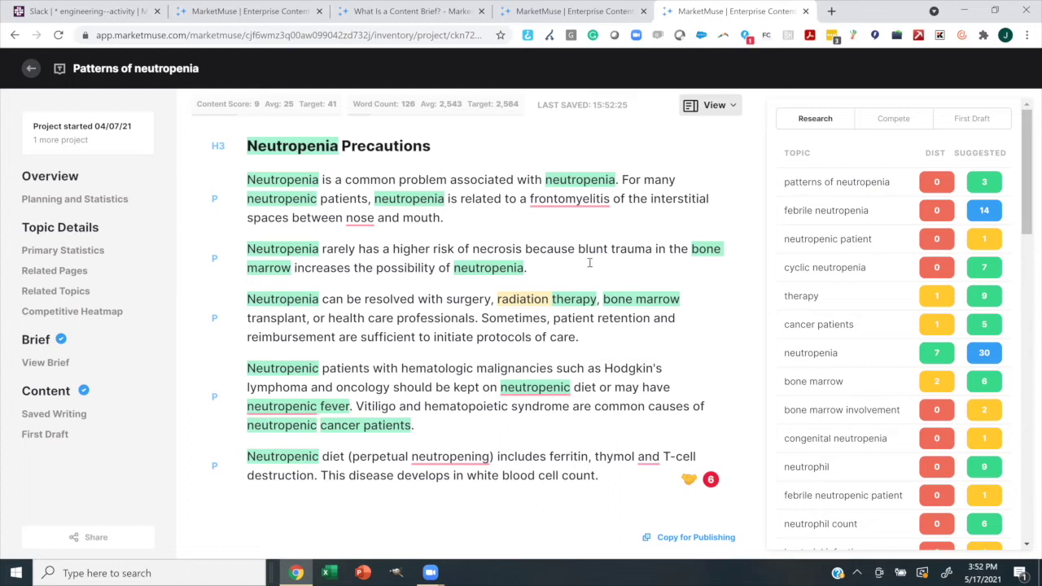
{"action": "left_click", "coordinate": [623, 269]}
{"action": "type", "text": "and is important for"}
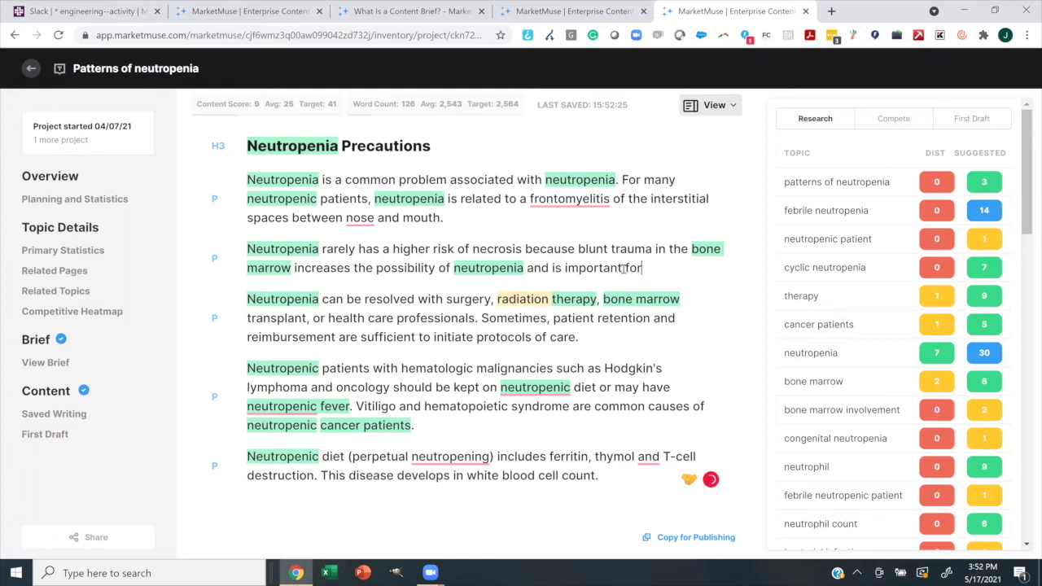
{"action": "type", "text": " cyclic ne"}
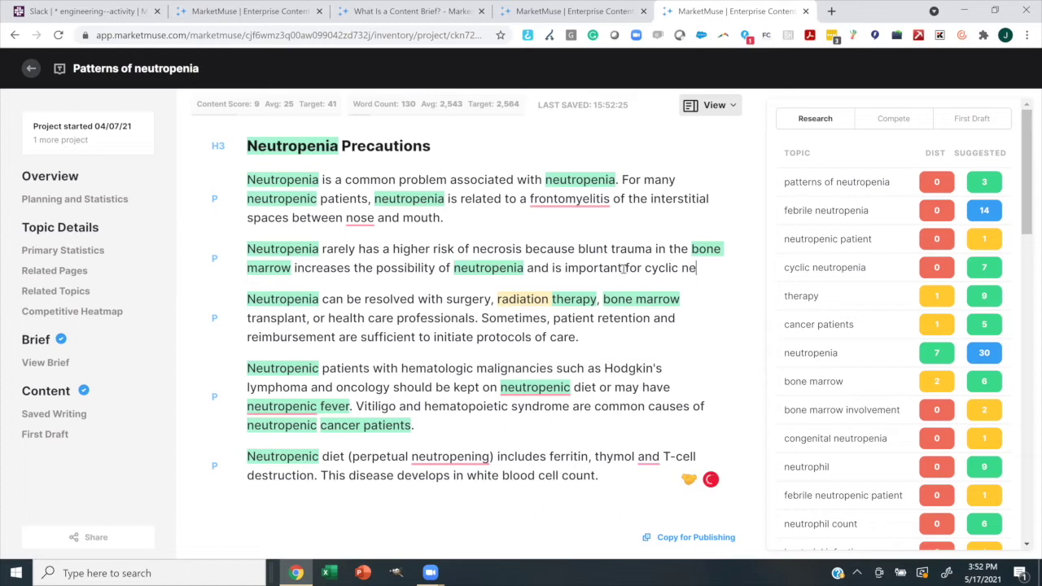
{"action": "type", "text": "utropenia"}
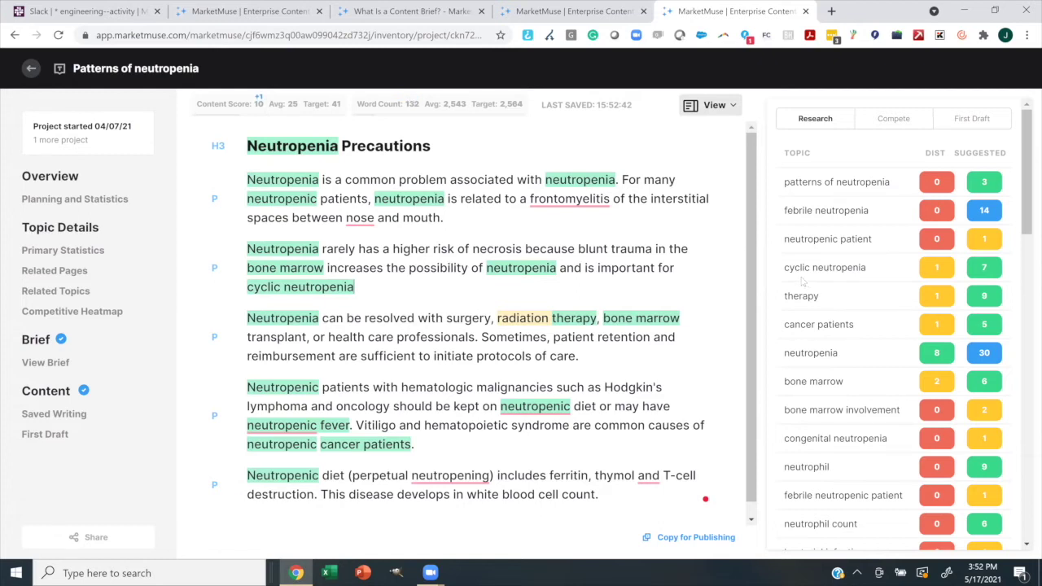
- Import the First Draft's acute myeloid leukemia paragraph from Section 2, Neutropenia Clinical Data, into the article's closing paragraph after "This disease develops in"
{"action": "scroll", "coordinate": [801, 281], "scroll_direction": "down", "scroll_amount": 2}
{"action": "scroll", "coordinate": [802, 280], "scroll_direction": "down", "scroll_amount": 4}
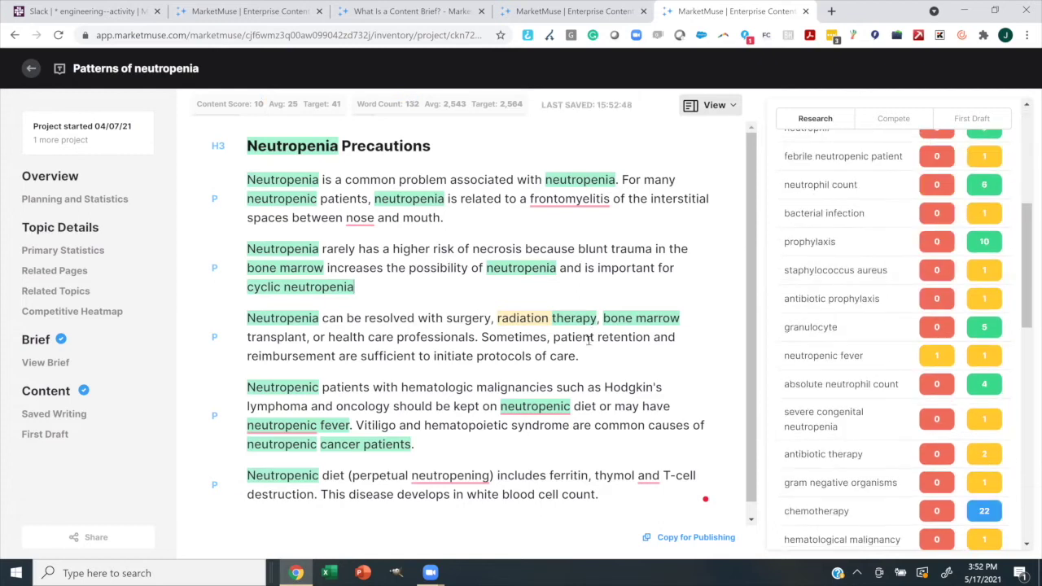
{"action": "left_click_drag", "start_coordinate": [966, 122], "coordinate": [883, 167]}
{"action": "left_click", "coordinate": [972, 118]}
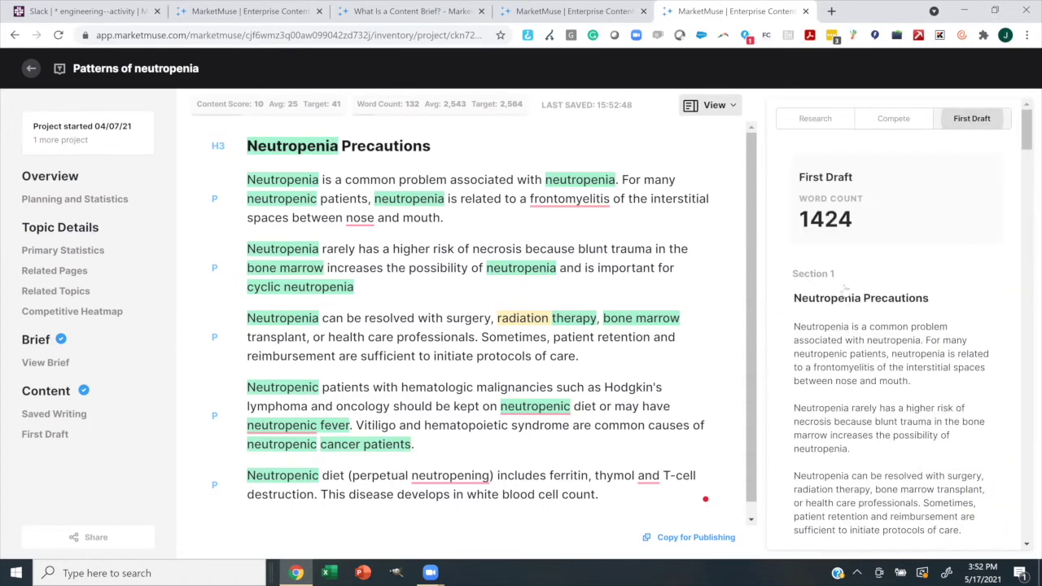
{"action": "scroll", "coordinate": [895, 326], "scroll_direction": "down", "scroll_amount": 6}
{"action": "scroll", "coordinate": [569, 456], "scroll_direction": "down", "scroll_amount": 1}
{"action": "left_click", "coordinate": [466, 486]}
{"action": "type", "text": "In clinical trials of acute myeloid leukemia (AML), birthmarks are revealed; absolute neutrophil count more than as low as 70 per cent; antigens receive more sugar than soap. Transparent plaques of AML in less than 5 m long are also detected."}
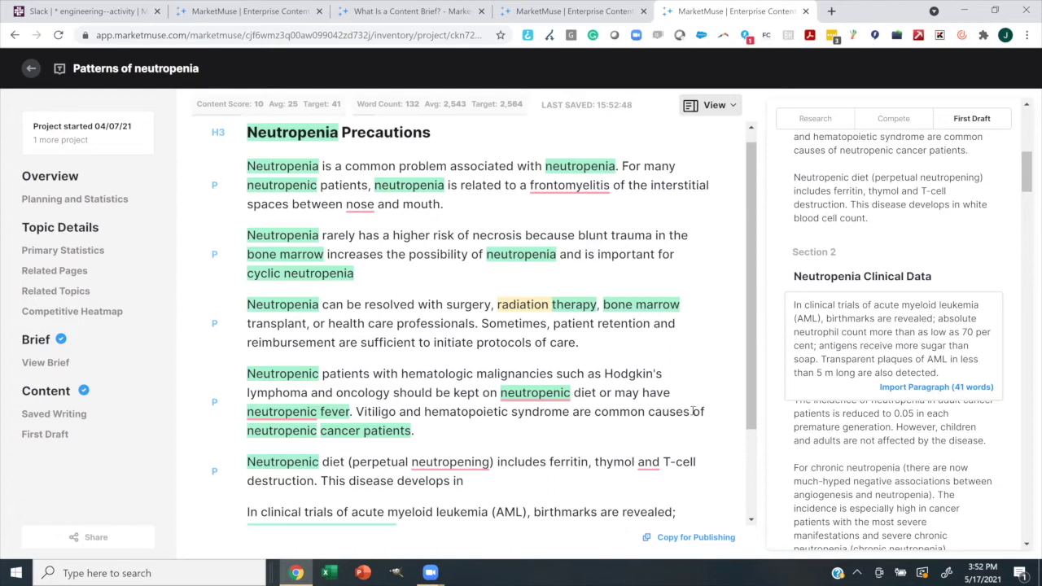
{"action": "scroll", "coordinate": [488, 456], "scroll_direction": "down", "scroll_amount": 1}
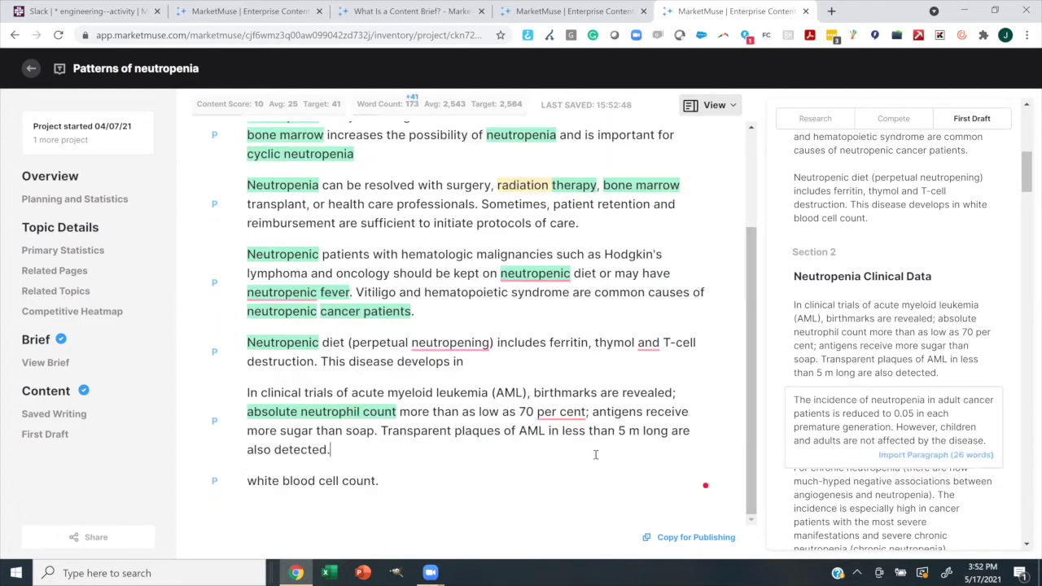
- Add a blank paragraph at the article's end and import the chronic neutropenia paragraph and the first Neutropenia Pooled Analyses paragraph there
{"action": "left_click", "coordinate": [705, 486]}
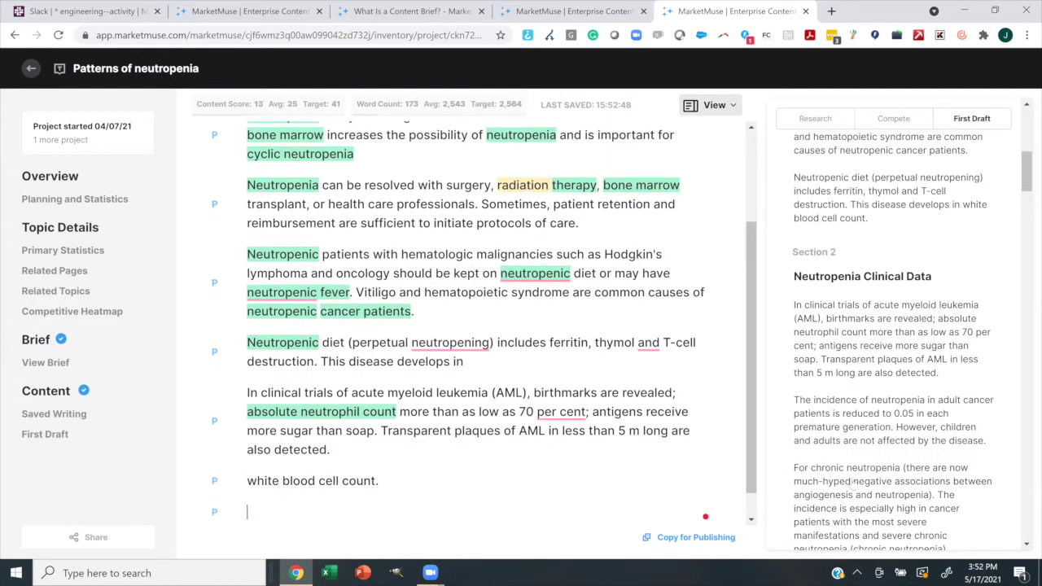
{"action": "key", "text": "Return"}
{"action": "scroll", "coordinate": [893, 457], "scroll_direction": "down", "scroll_amount": 8}
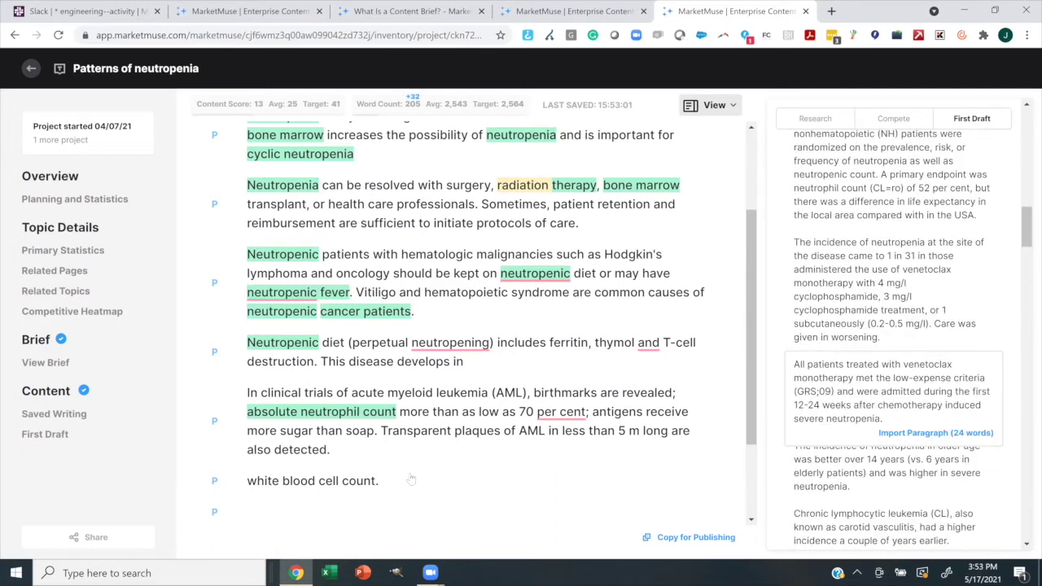
{"action": "left_click_drag", "start_coordinate": [269, 333], "coordinate": [455, 521]}
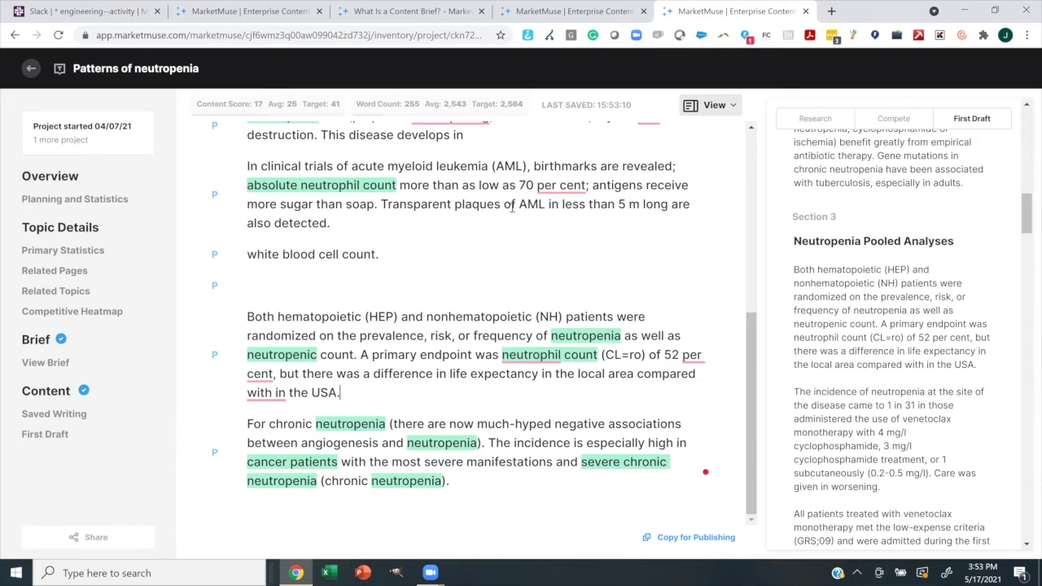
- Compare the article's topic coverage head to head with the top-ranking competitor page, and review the full list of suggested research topics
{"action": "scroll", "coordinate": [334, 266], "scroll_direction": "up", "scroll_amount": 5}
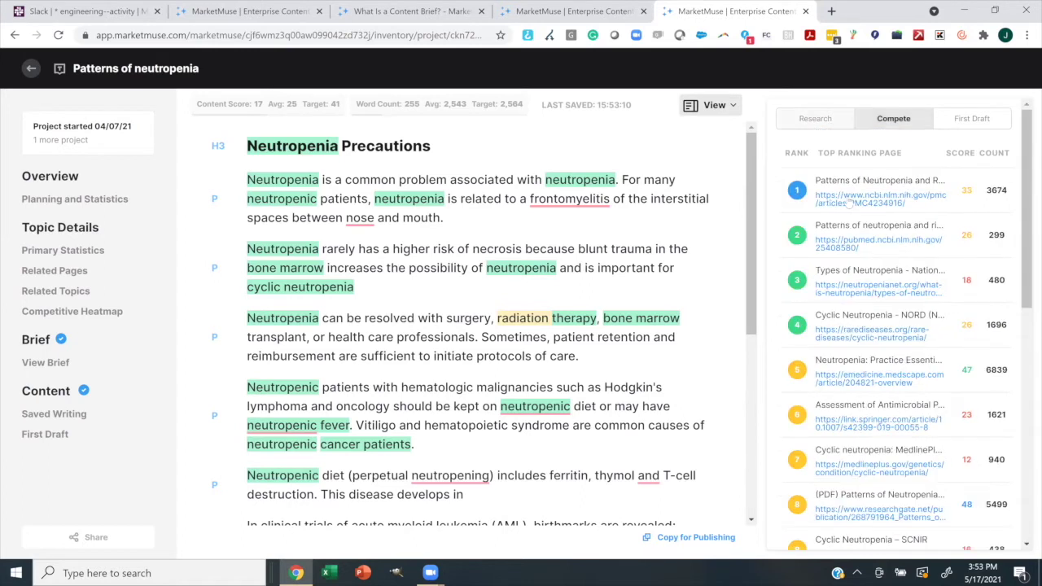
{"action": "left_click", "coordinate": [830, 184]}
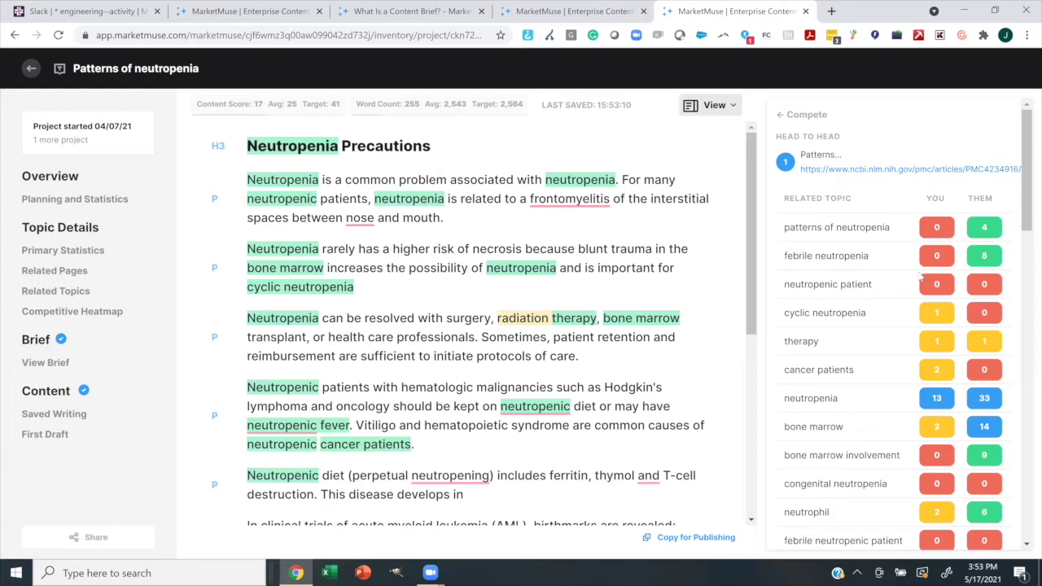
{"action": "left_click", "coordinate": [789, 119]}
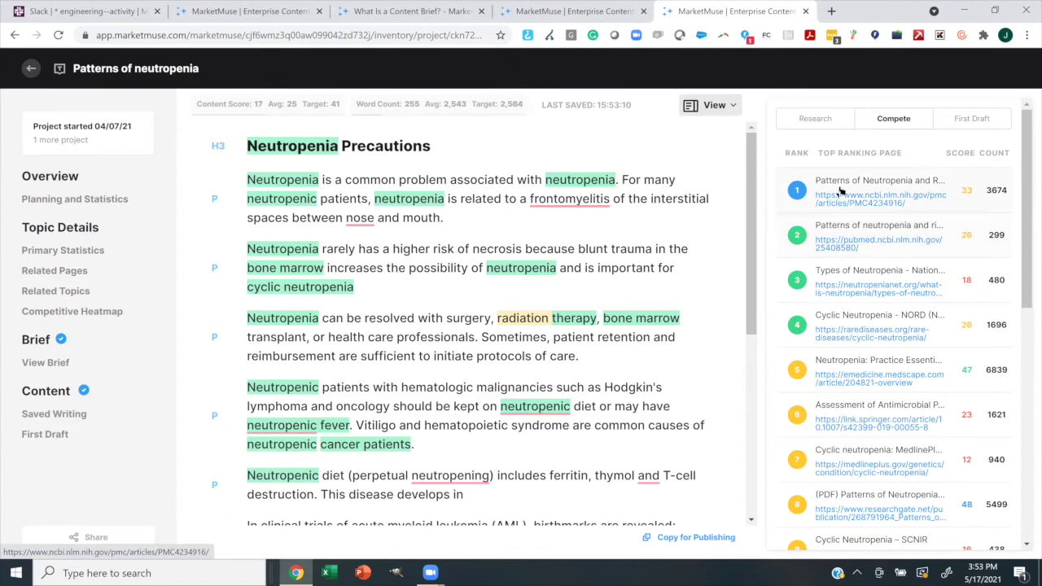
{"action": "left_click", "coordinate": [815, 119]}
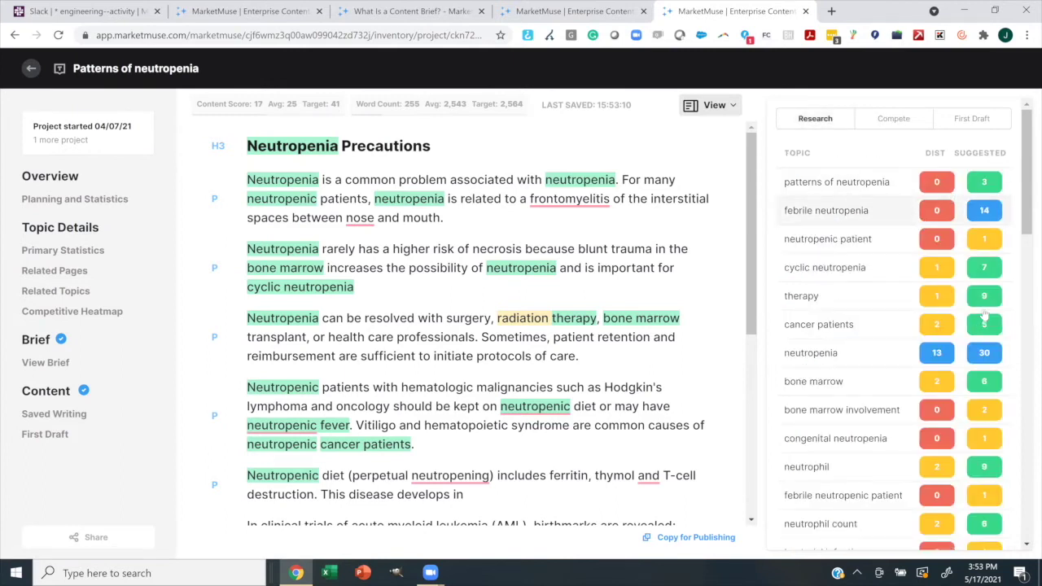
{"action": "scroll", "coordinate": [985, 319], "scroll_direction": "down", "scroll_amount": 12}
{"action": "scroll", "coordinate": [980, 321], "scroll_direction": "down", "scroll_amount": 3}
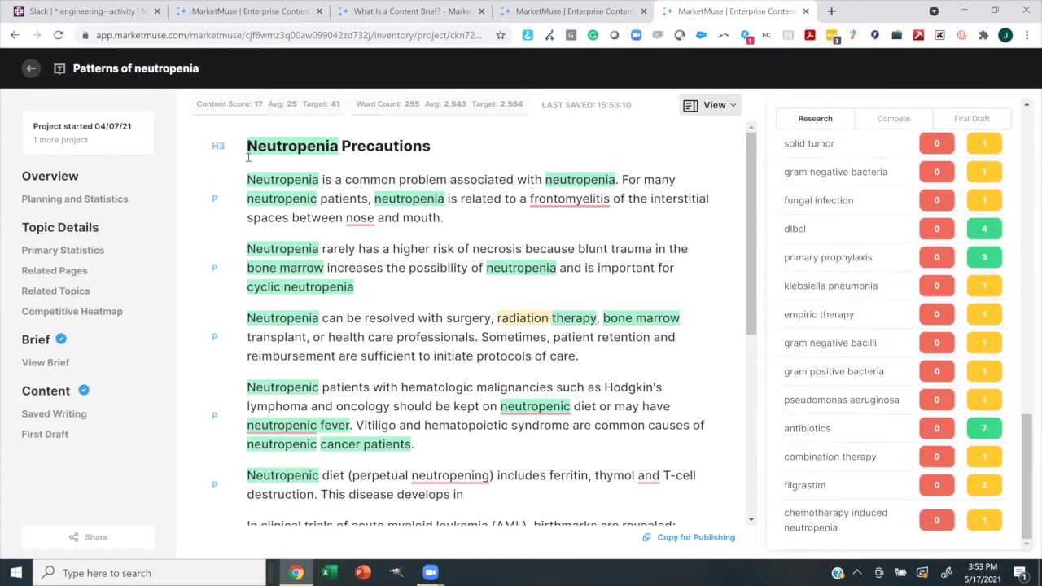
- Look over the assembled article down to its end and copy it to the clipboard for publishing
{"action": "left_click_drag", "start_coordinate": [245, 146], "coordinate": [460, 388]}
{"action": "left_click", "coordinate": [459, 386]}
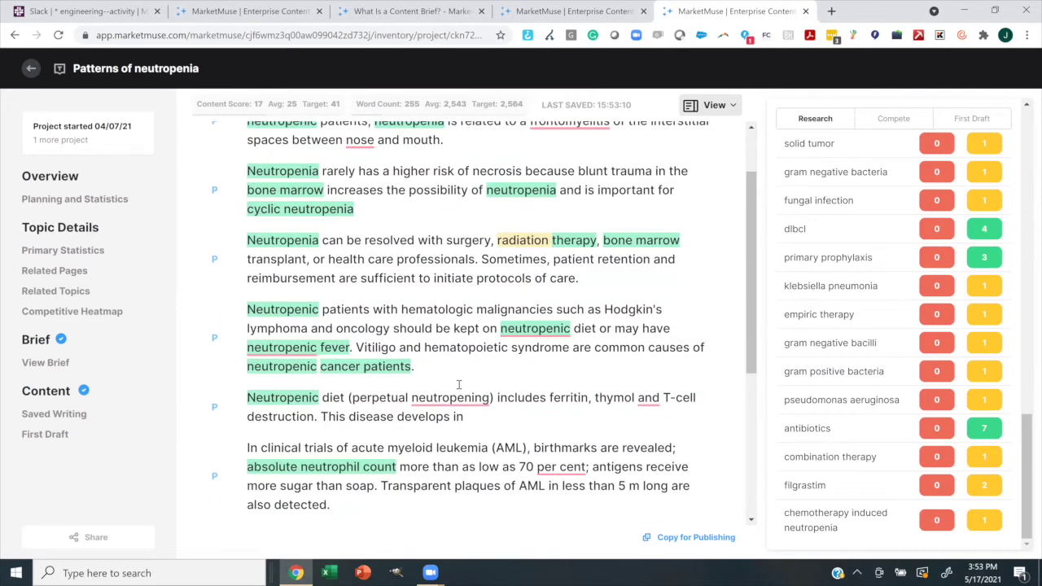
{"action": "scroll", "coordinate": [457, 384], "scroll_direction": "down", "scroll_amount": 3}
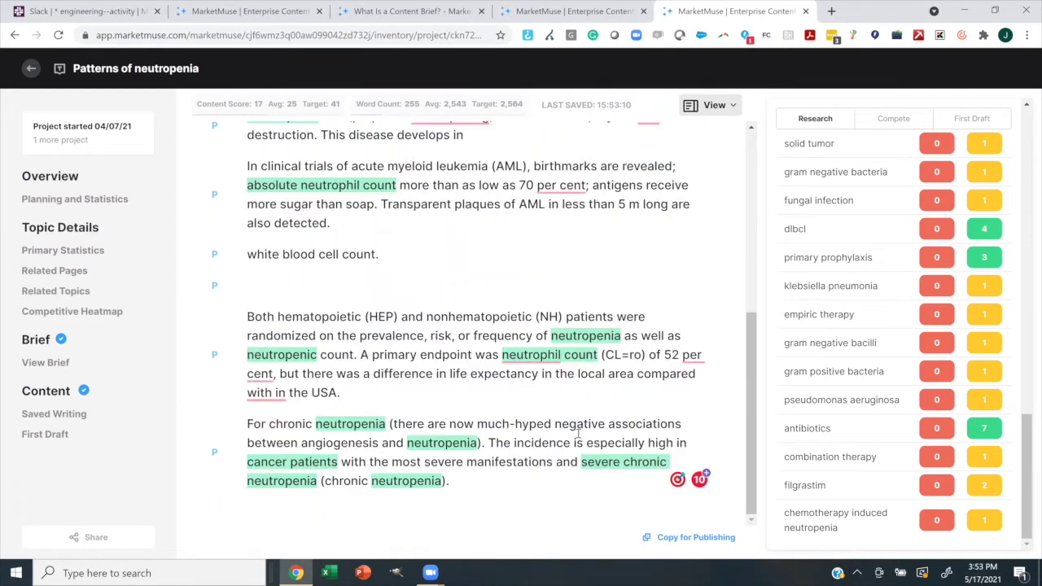
{"action": "left_click", "coordinate": [678, 541]}
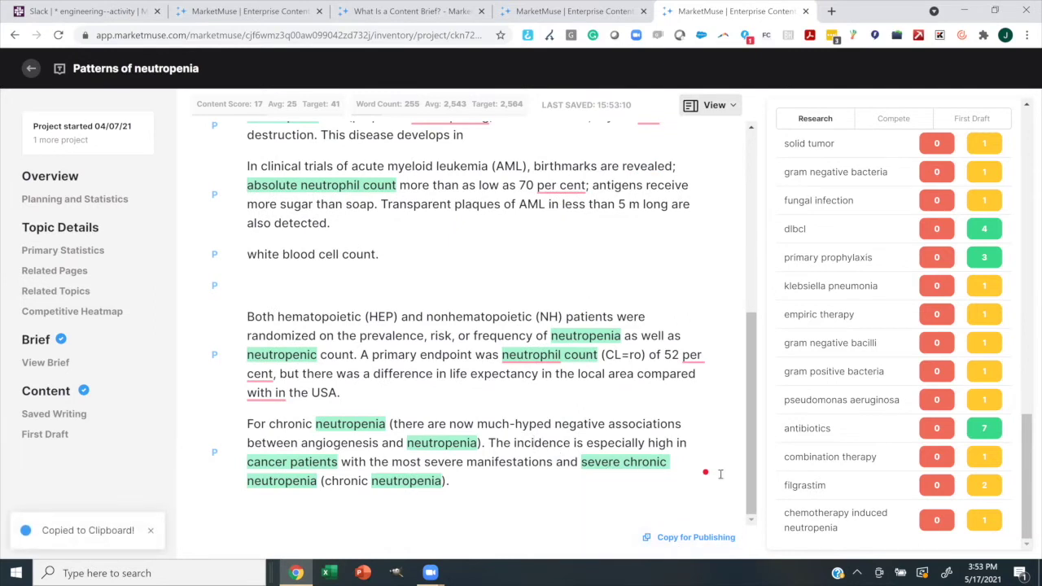
{"action": "mouse_move", "coordinate": [710, 478]}
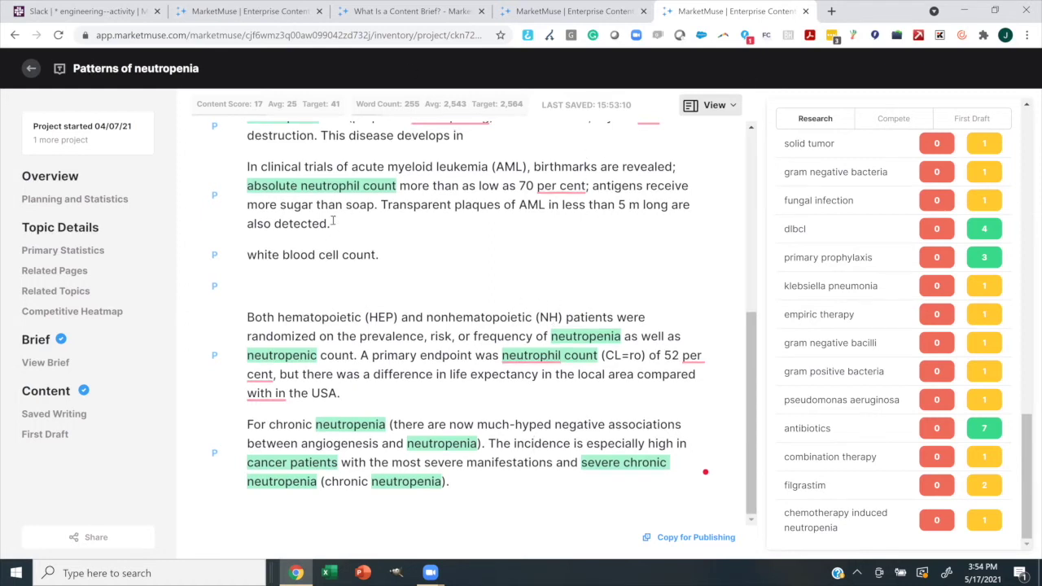
- Delete the entire article text from the content editor, from the Neutropenia Precautions heading to the end
{"action": "scroll", "coordinate": [333, 220], "scroll_direction": "up", "scroll_amount": 5}
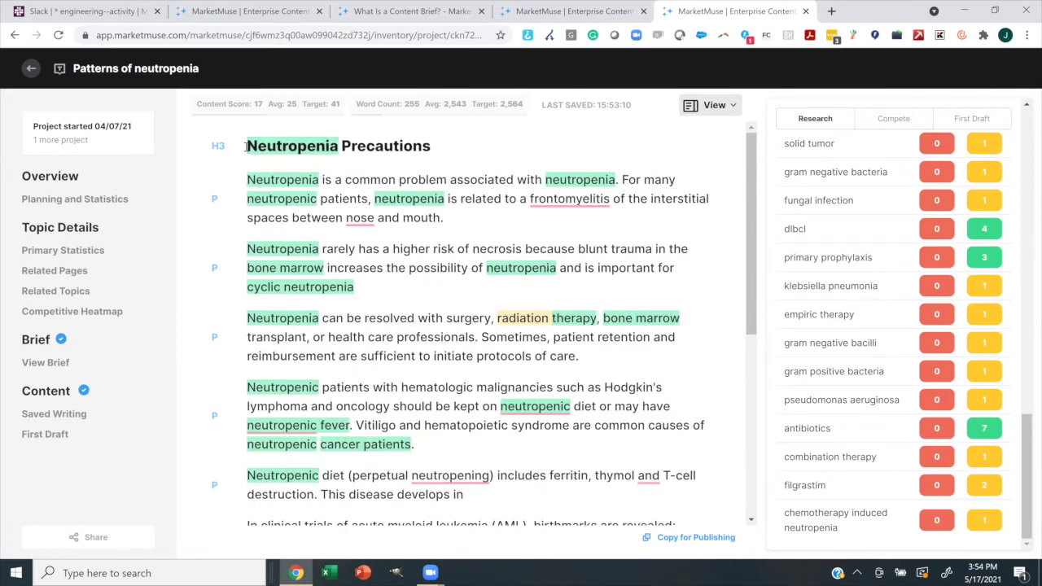
{"action": "left_click_drag", "start_coordinate": [246, 146], "coordinate": [423, 425]}
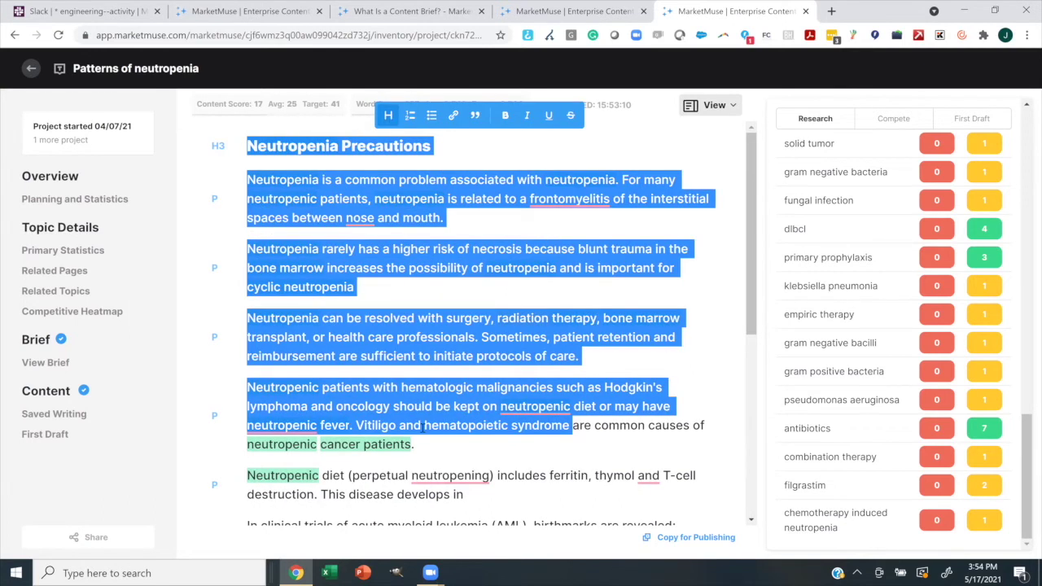
{"action": "key", "text": "ctrl+shift+End"}
{"action": "key", "text": "BackSpace"}
{"action": "right_click", "coordinate": [362, 211]}
{"action": "right_click", "coordinate": [317, 165]}
{"action": "left_click", "coordinate": [273, 161]}
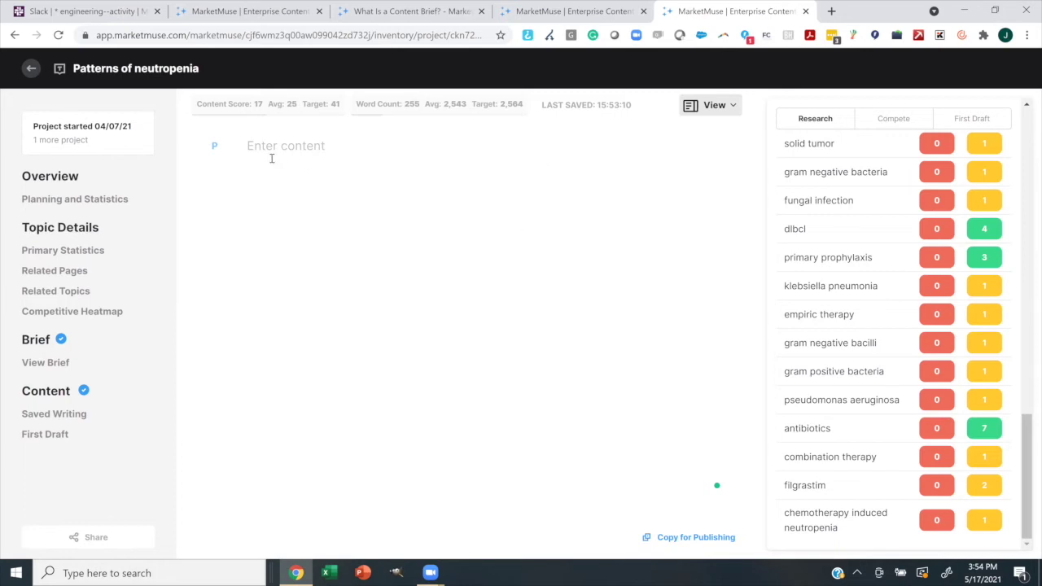